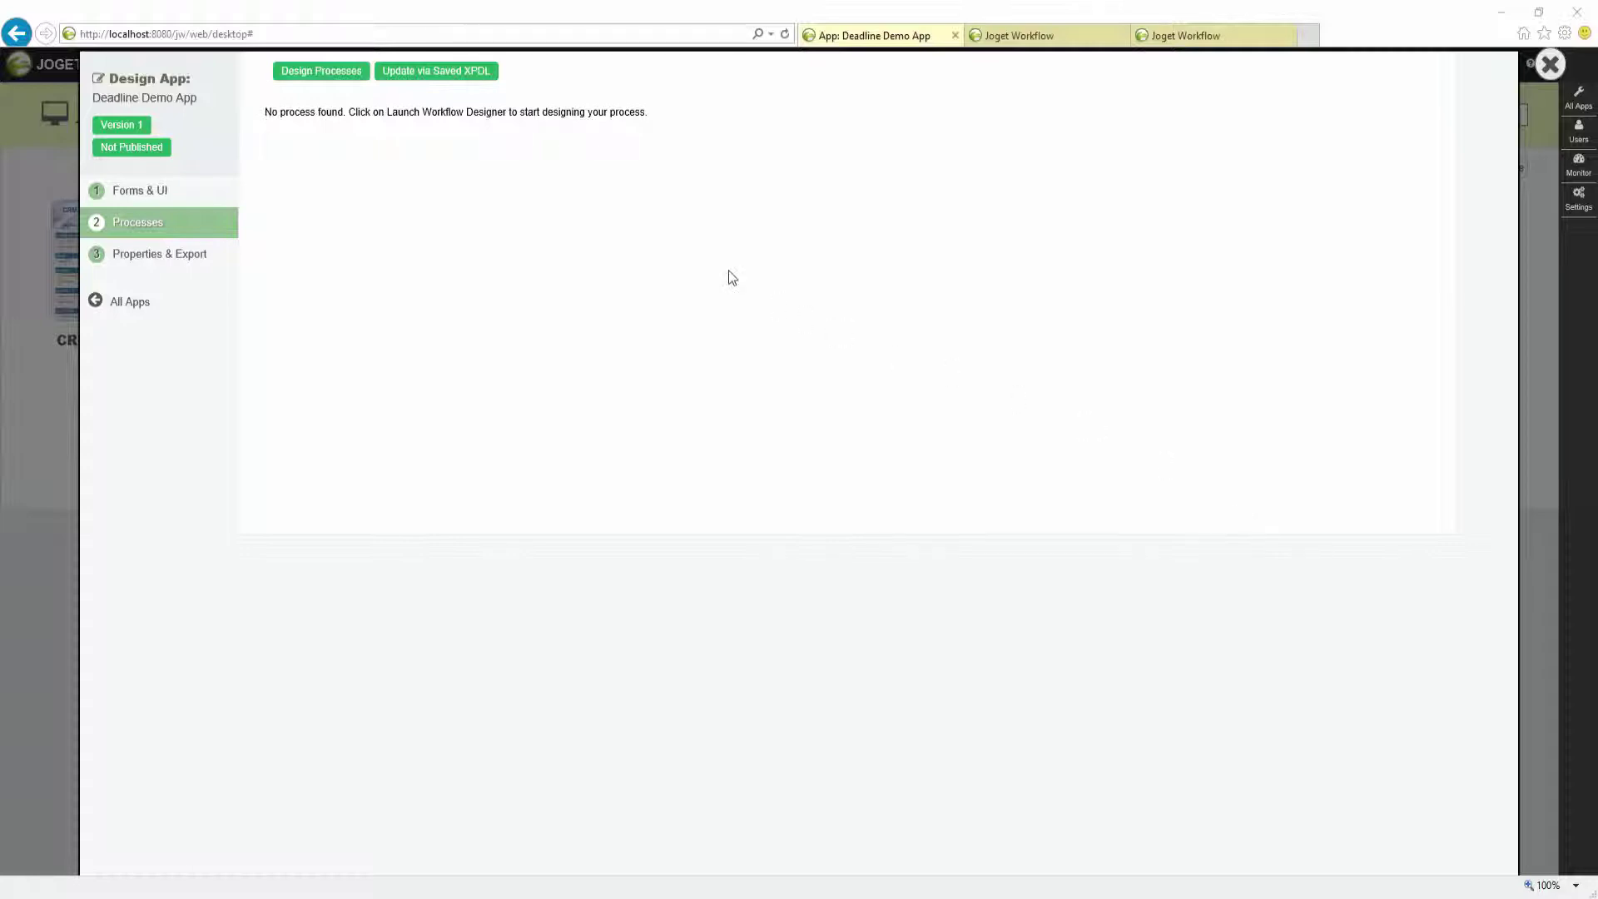
- Lay out the main flow Start → Activity 1 → Activity 2 → Activity 3 → End in the process designer
{"action": "left_click", "coordinate": [323, 71]}
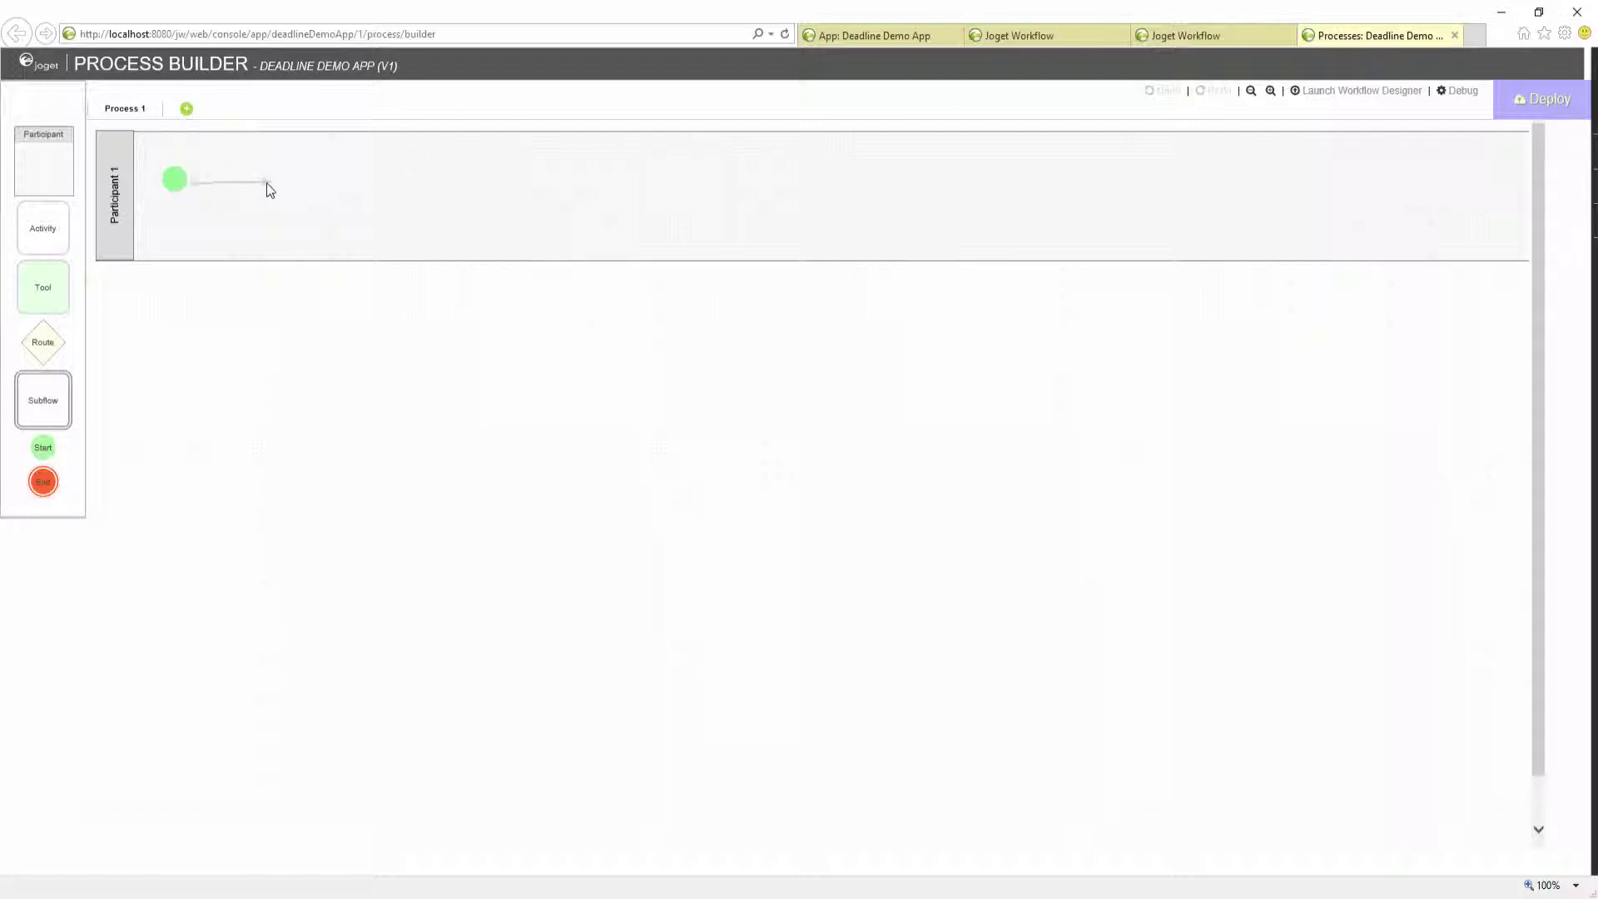
{"action": "mouse_move", "coordinate": [188, 180]}
{"action": "left_mouse_down"}
{"action": "mouse_move", "coordinate": [663, 201]}
{"action": "mouse_move", "coordinate": [732, 169]}
{"action": "mouse_move", "coordinate": [862, 206]}
{"action": "left_mouse_up"}
{"action": "left_click", "coordinate": [460, 201]}
{"action": "left_click", "coordinate": [662, 200]}
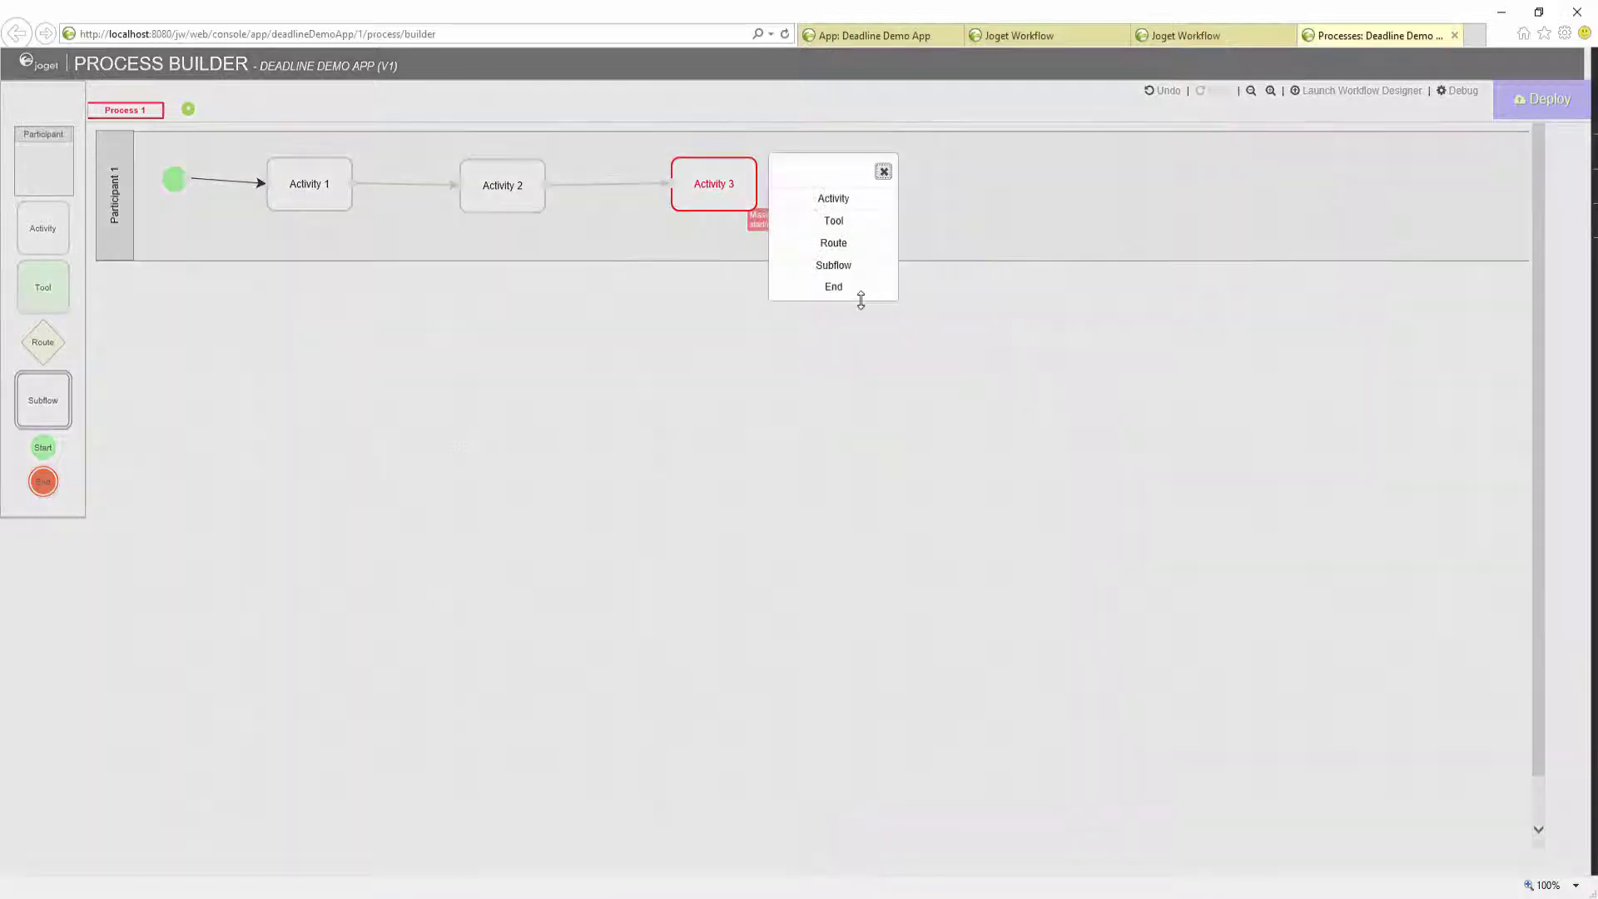
{"action": "left_click", "coordinate": [862, 296]}
- Branch a new activity below Activity 2 and name it Triggered Activity
{"action": "double_click", "coordinate": [503, 185]}
{"action": "left_click", "coordinate": [498, 222]}
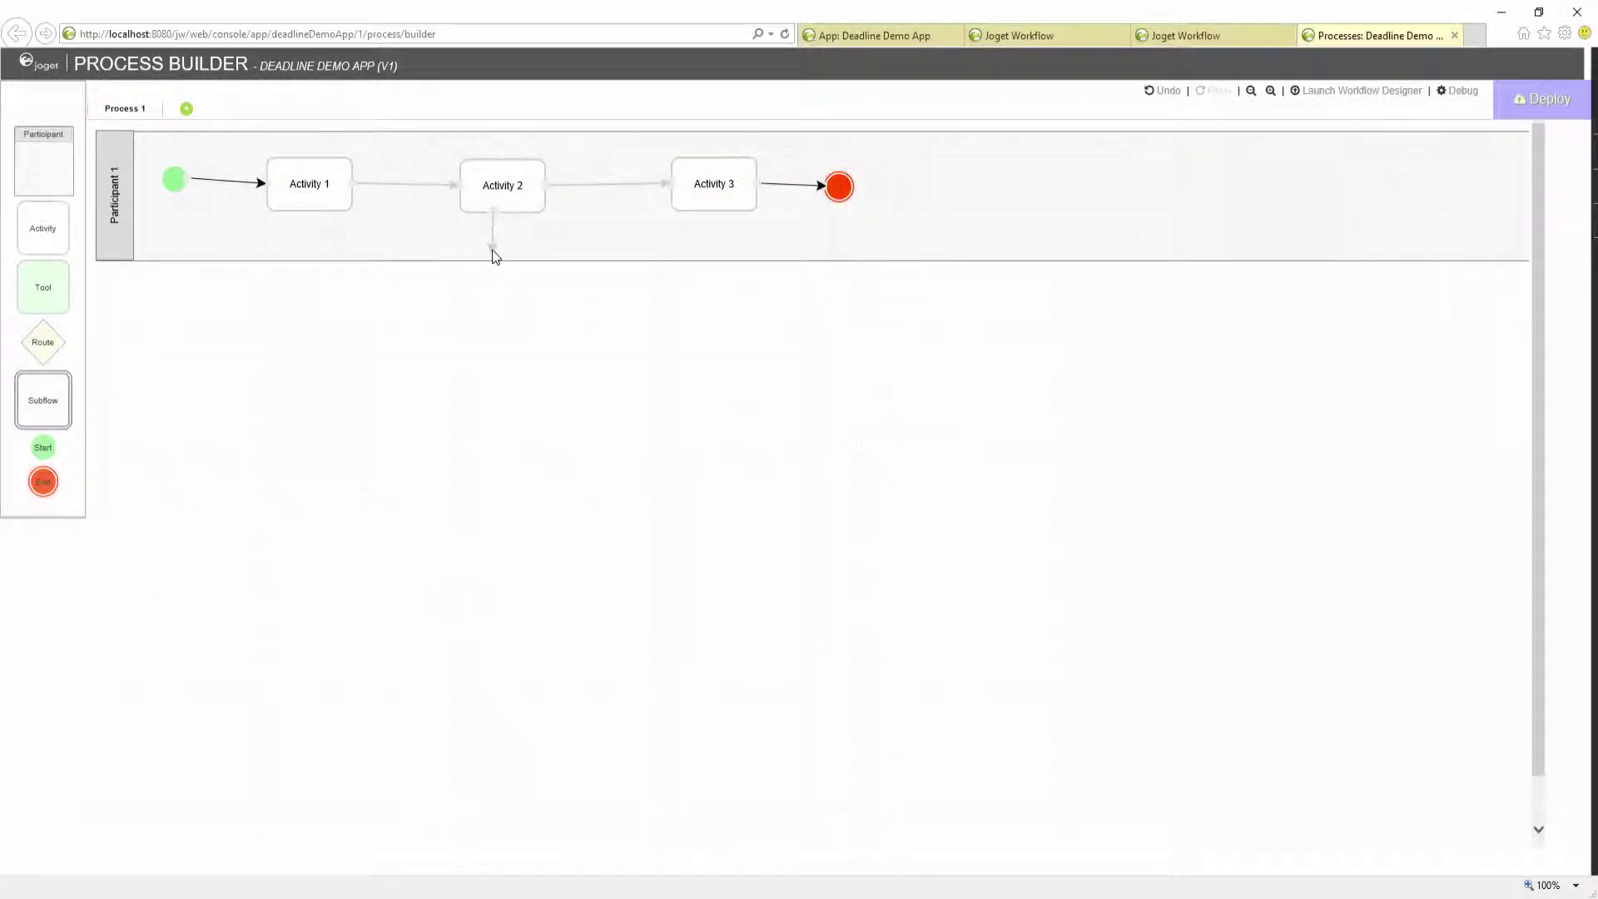
{"action": "left_click_drag", "start_coordinate": [497, 223], "coordinate": [497, 269]}
{"action": "left_click", "coordinate": [515, 260]}
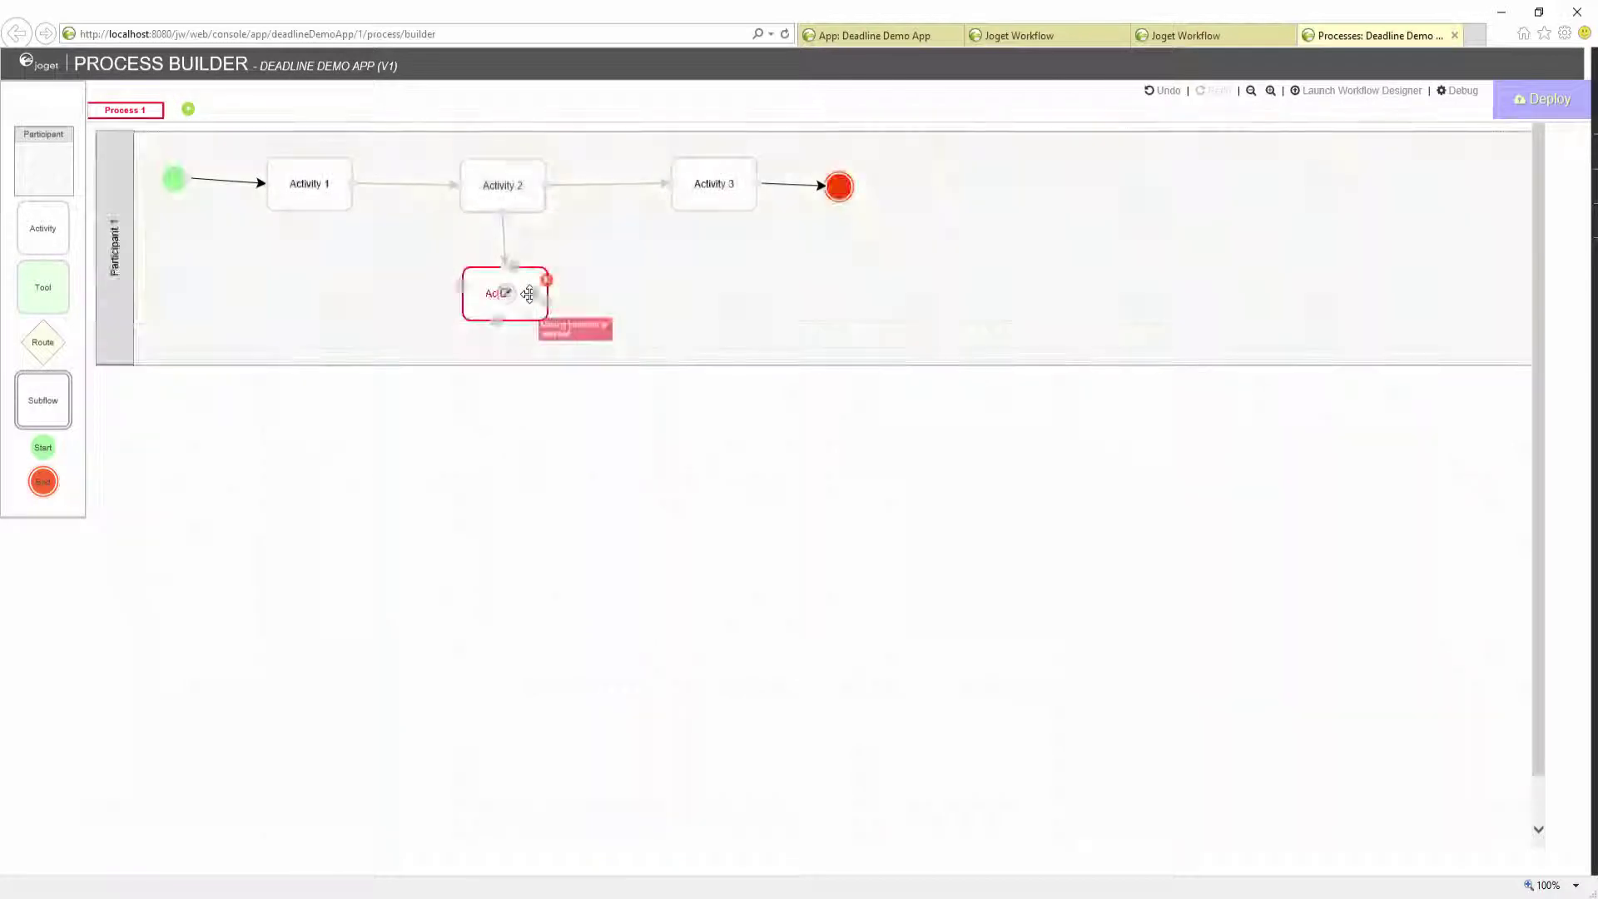
{"action": "double_click", "coordinate": [507, 300]}
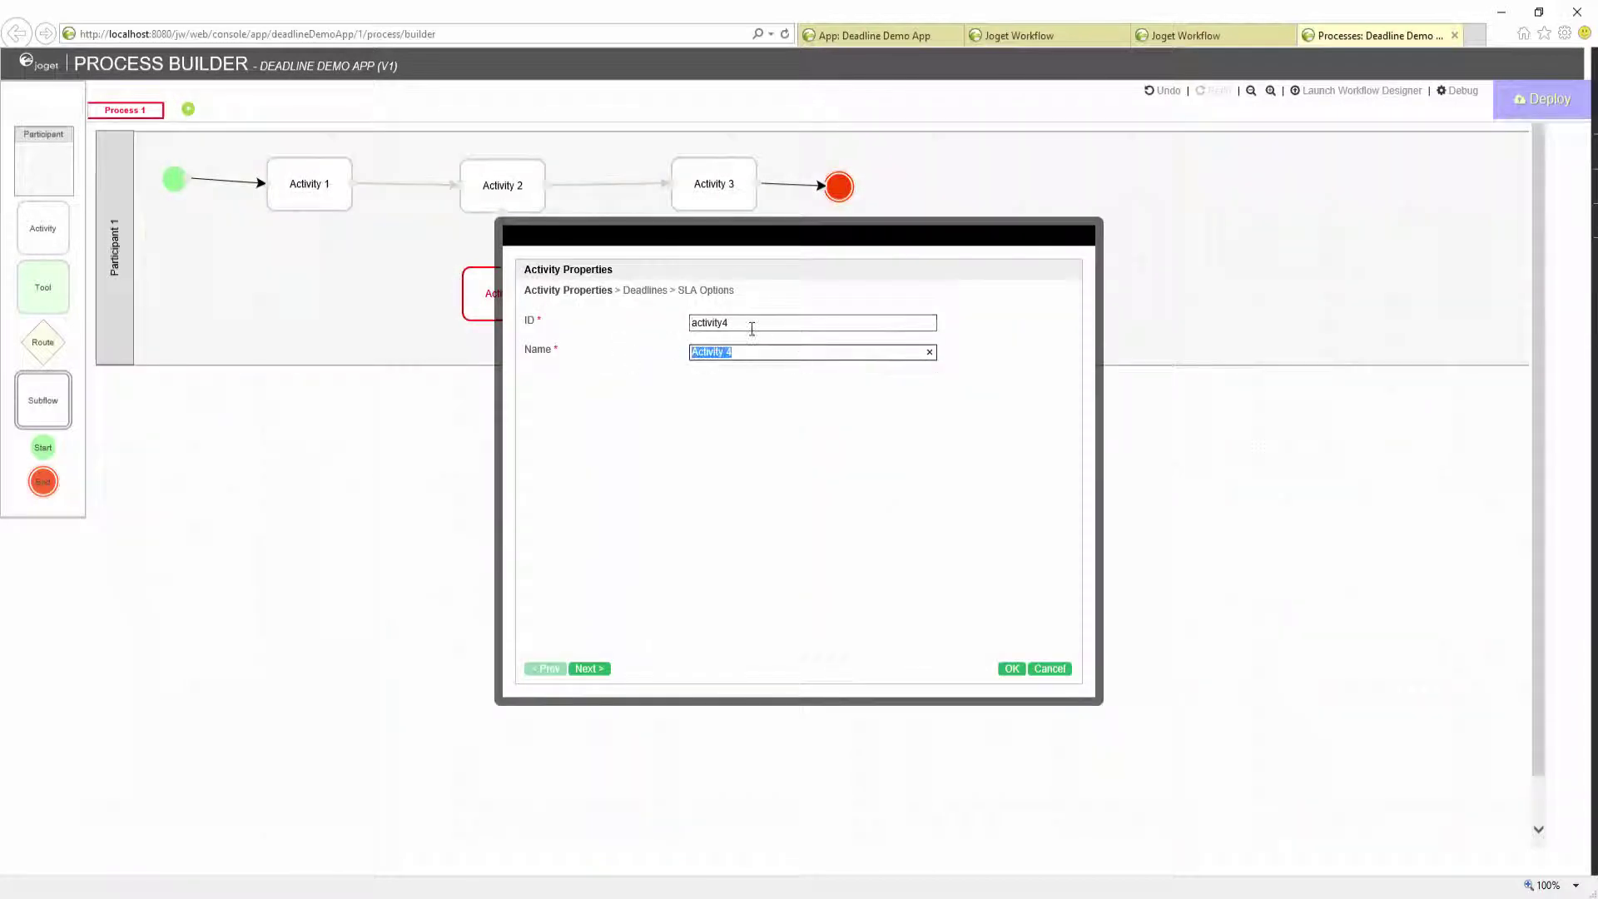
{"action": "type", "text": "Triggered Activity"}
{"action": "left_click", "coordinate": [1011, 669]}
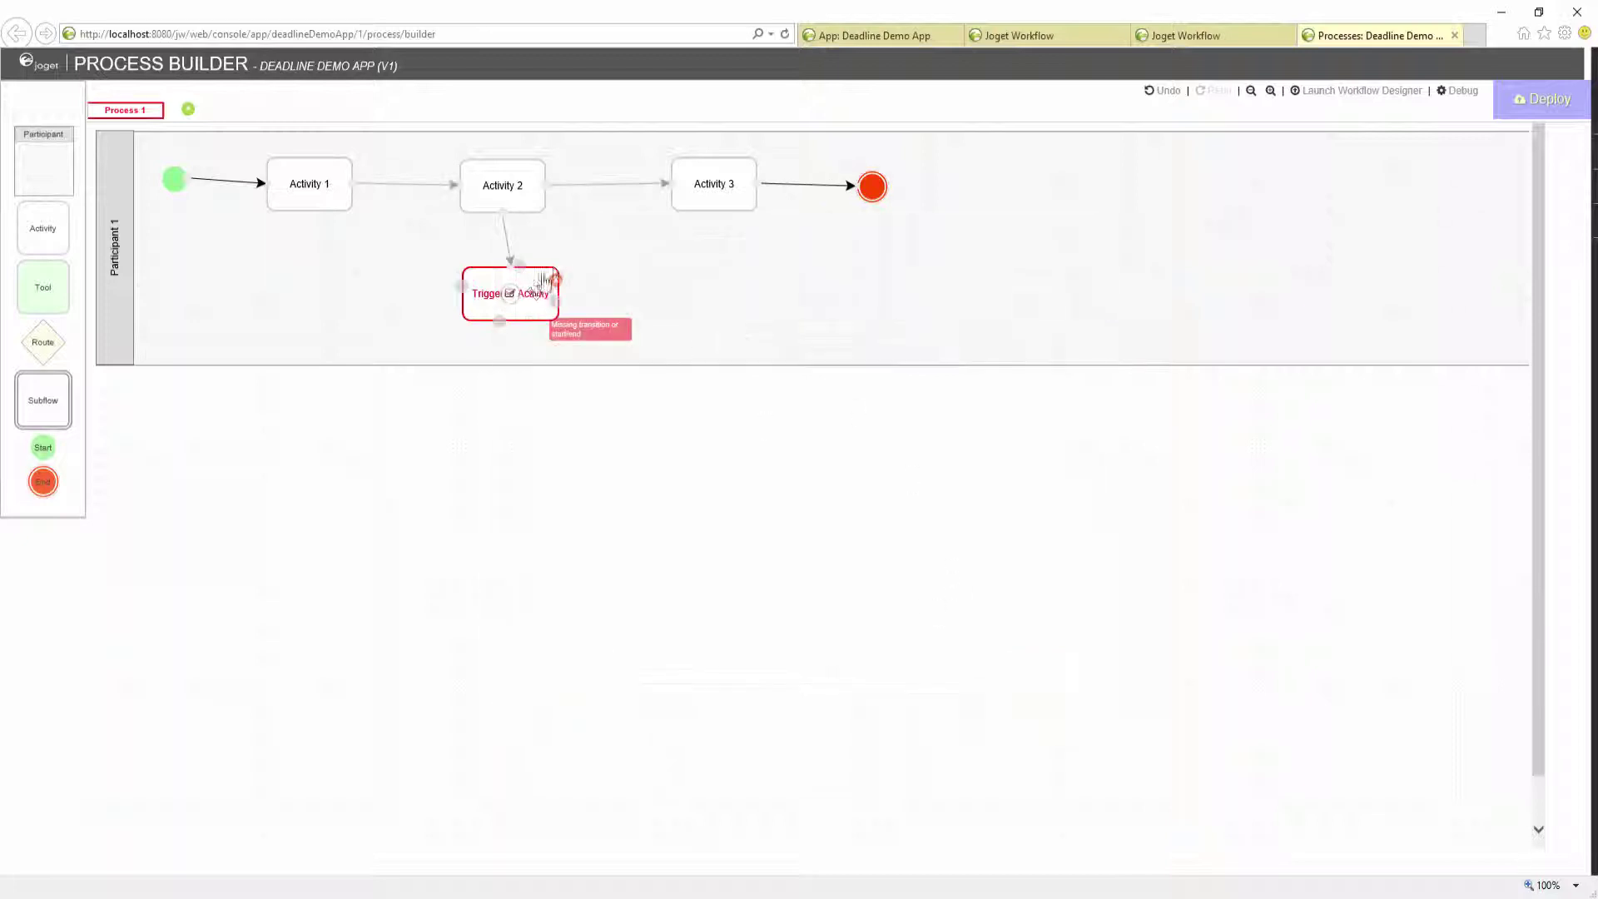
- End the Triggered Activity branch and add a synchronous datetime deadline to Activity 2
{"action": "left_click", "coordinate": [609, 310]}
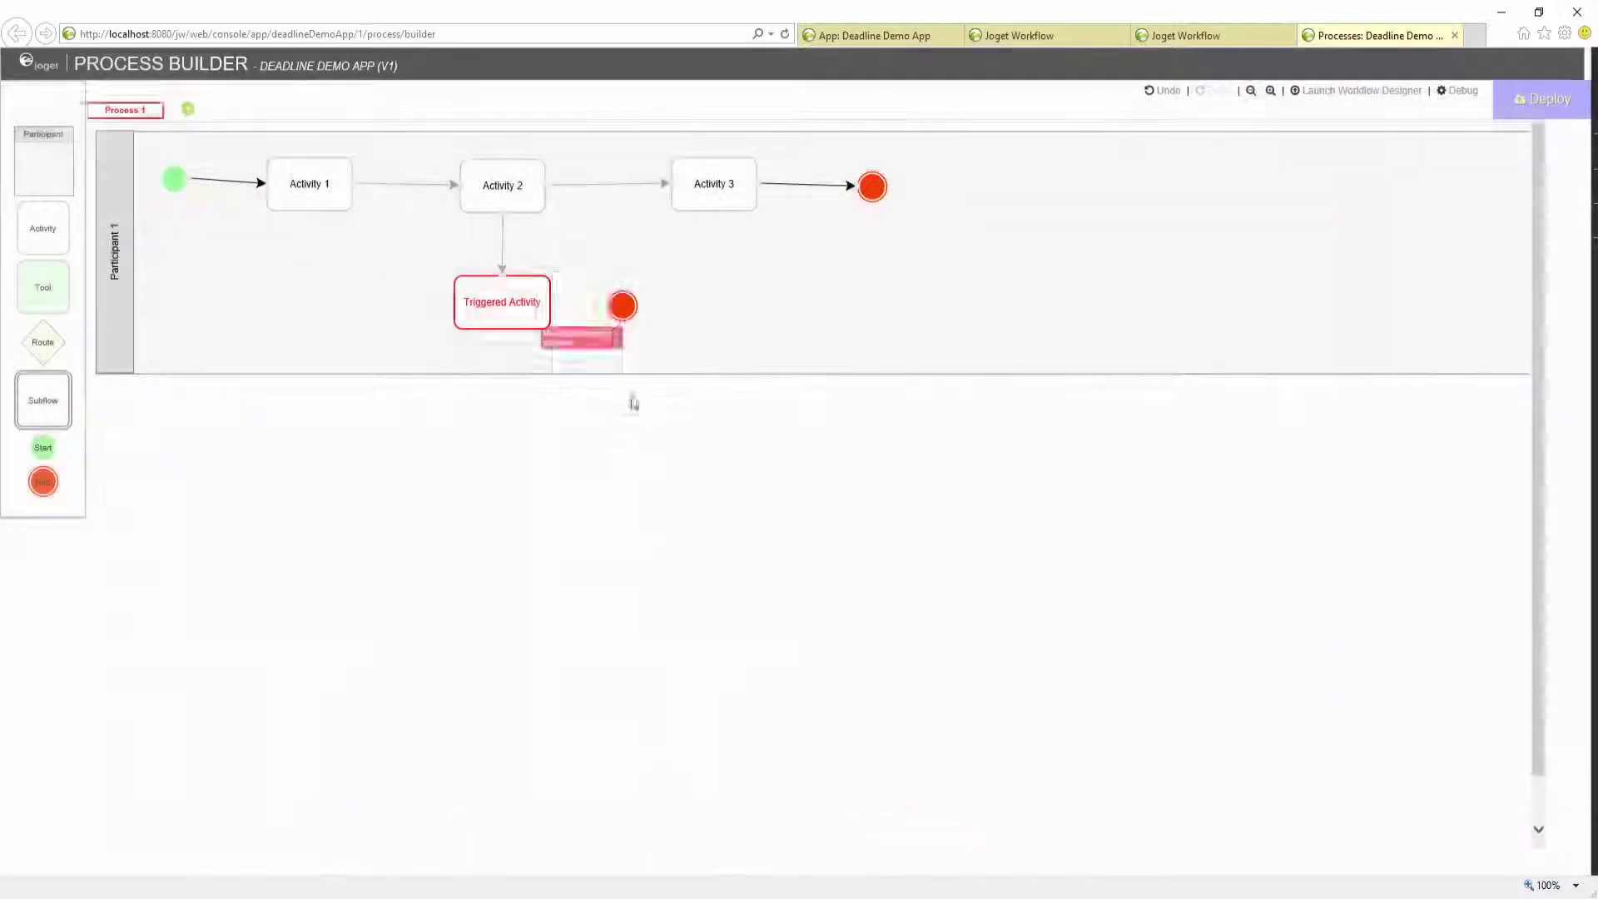
{"action": "double_click", "coordinate": [502, 184]}
{"action": "left_click", "coordinate": [645, 290]}
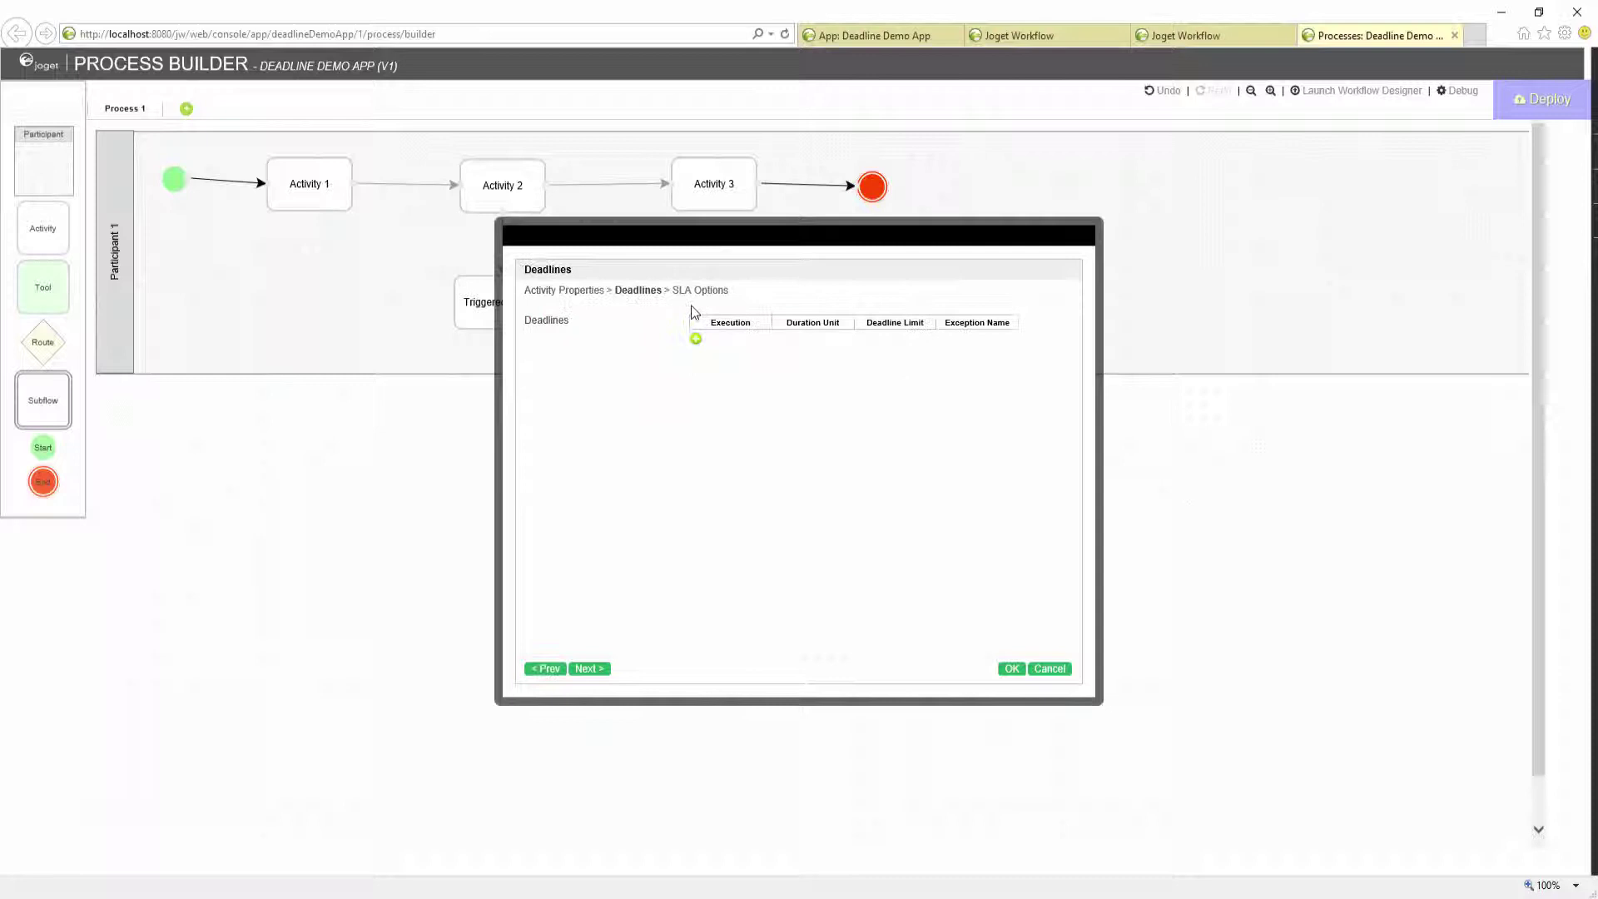
{"action": "left_click", "coordinate": [694, 335]}
{"action": "left_click", "coordinate": [737, 341]}
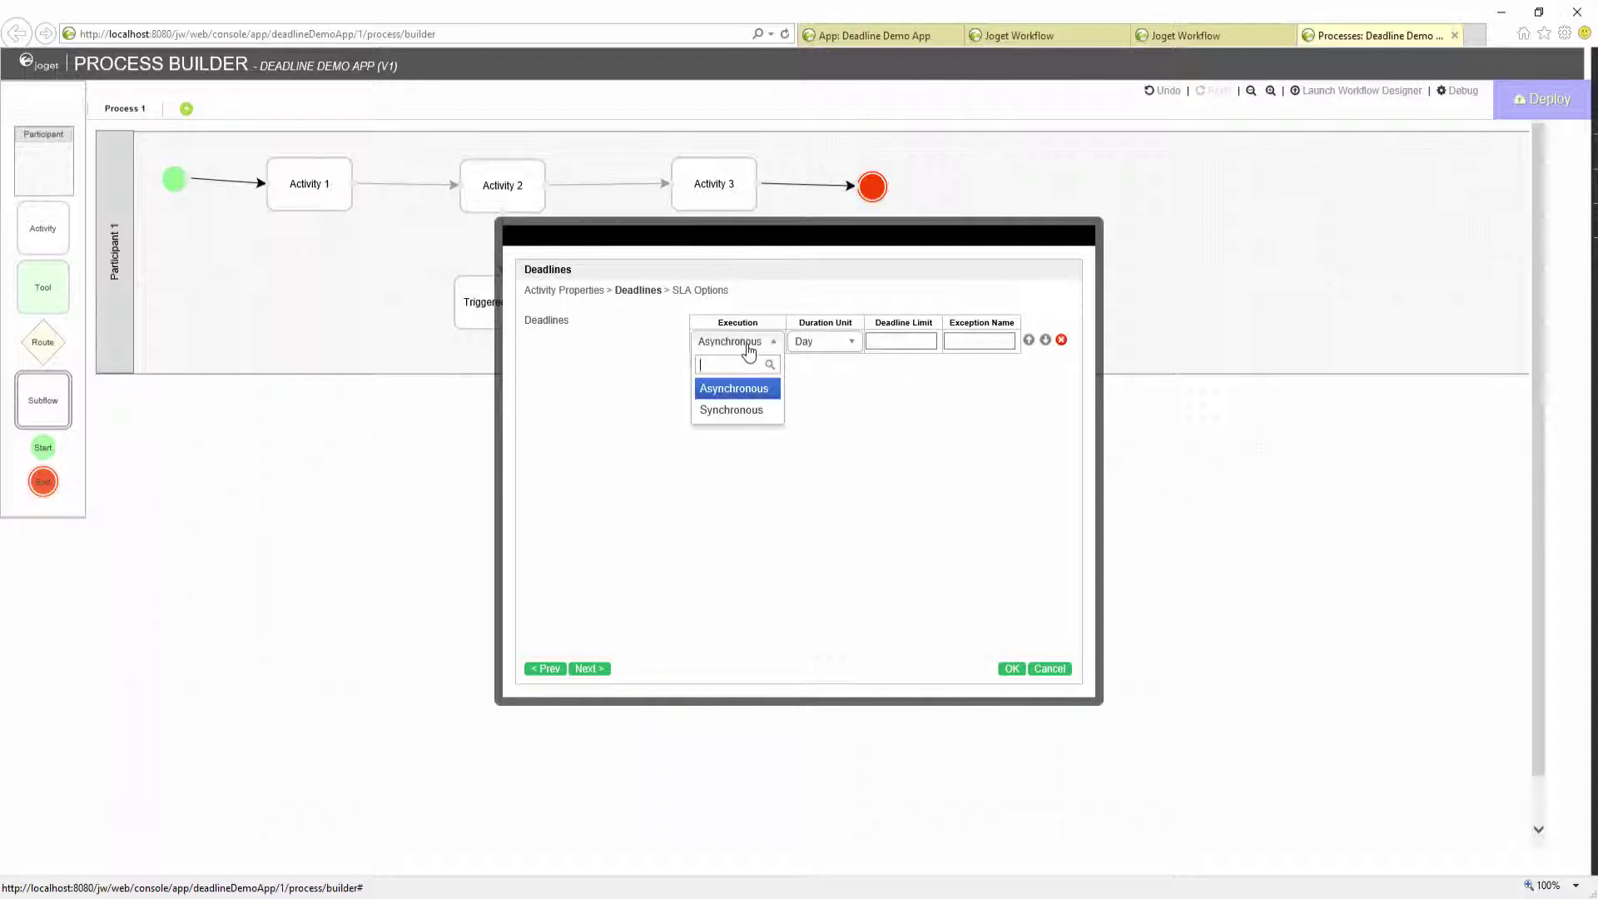
{"action": "left_click", "coordinate": [764, 416]}
{"action": "left_click", "coordinate": [821, 342]}
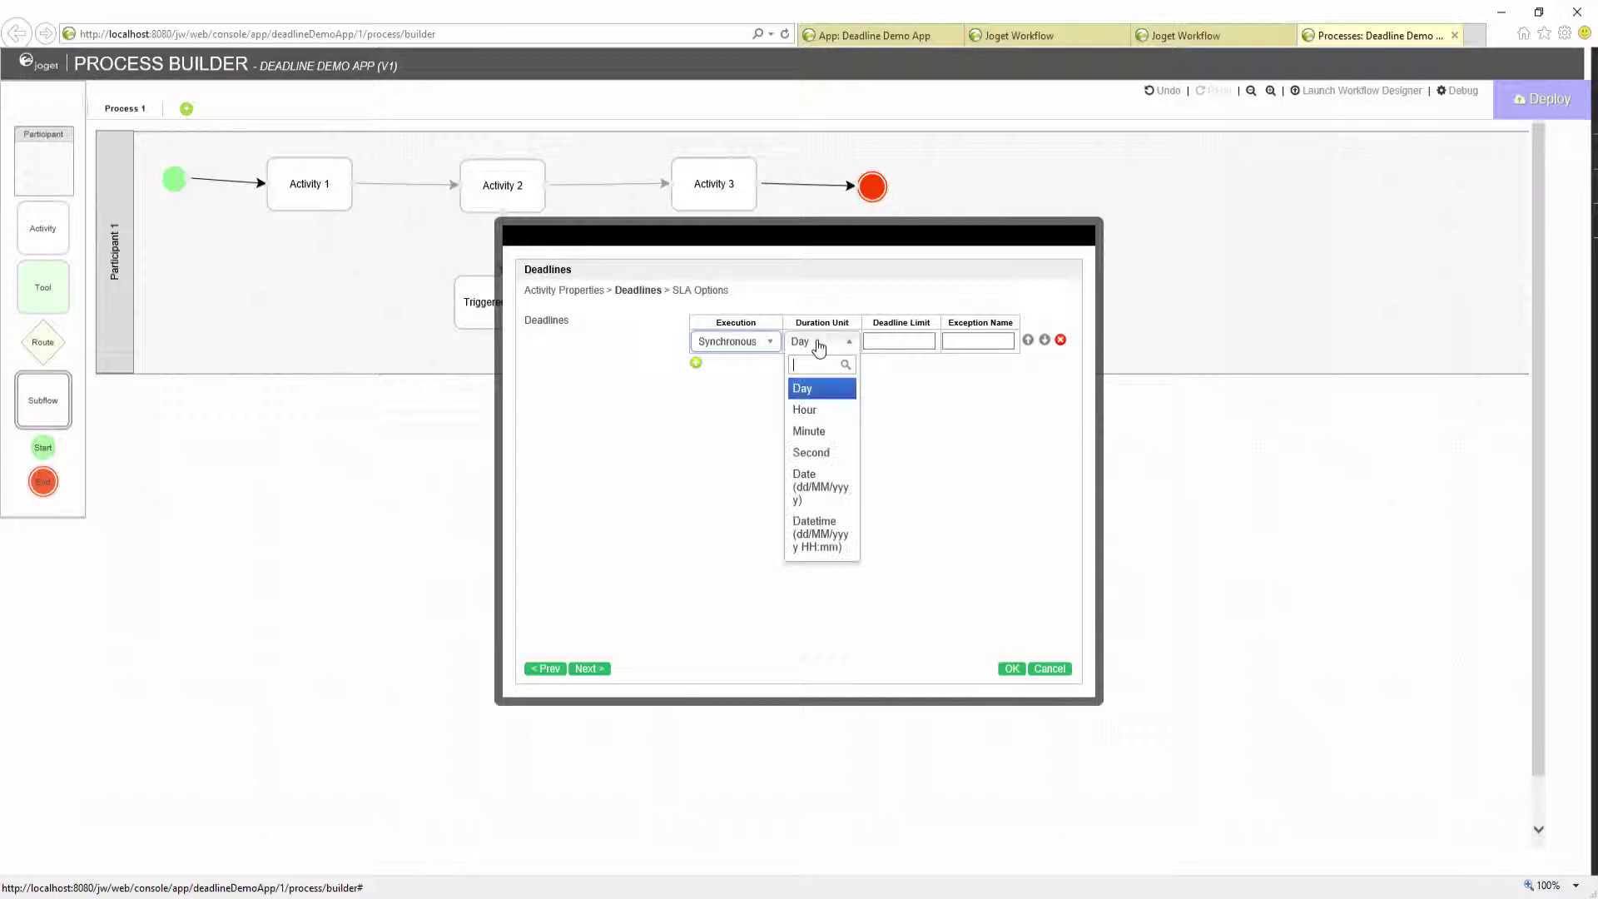
{"action": "left_click", "coordinate": [828, 535]}
- Set the deadline limit to limitA with exception name exceptionA and save Activity 2
{"action": "left_click", "coordinate": [976, 364]}
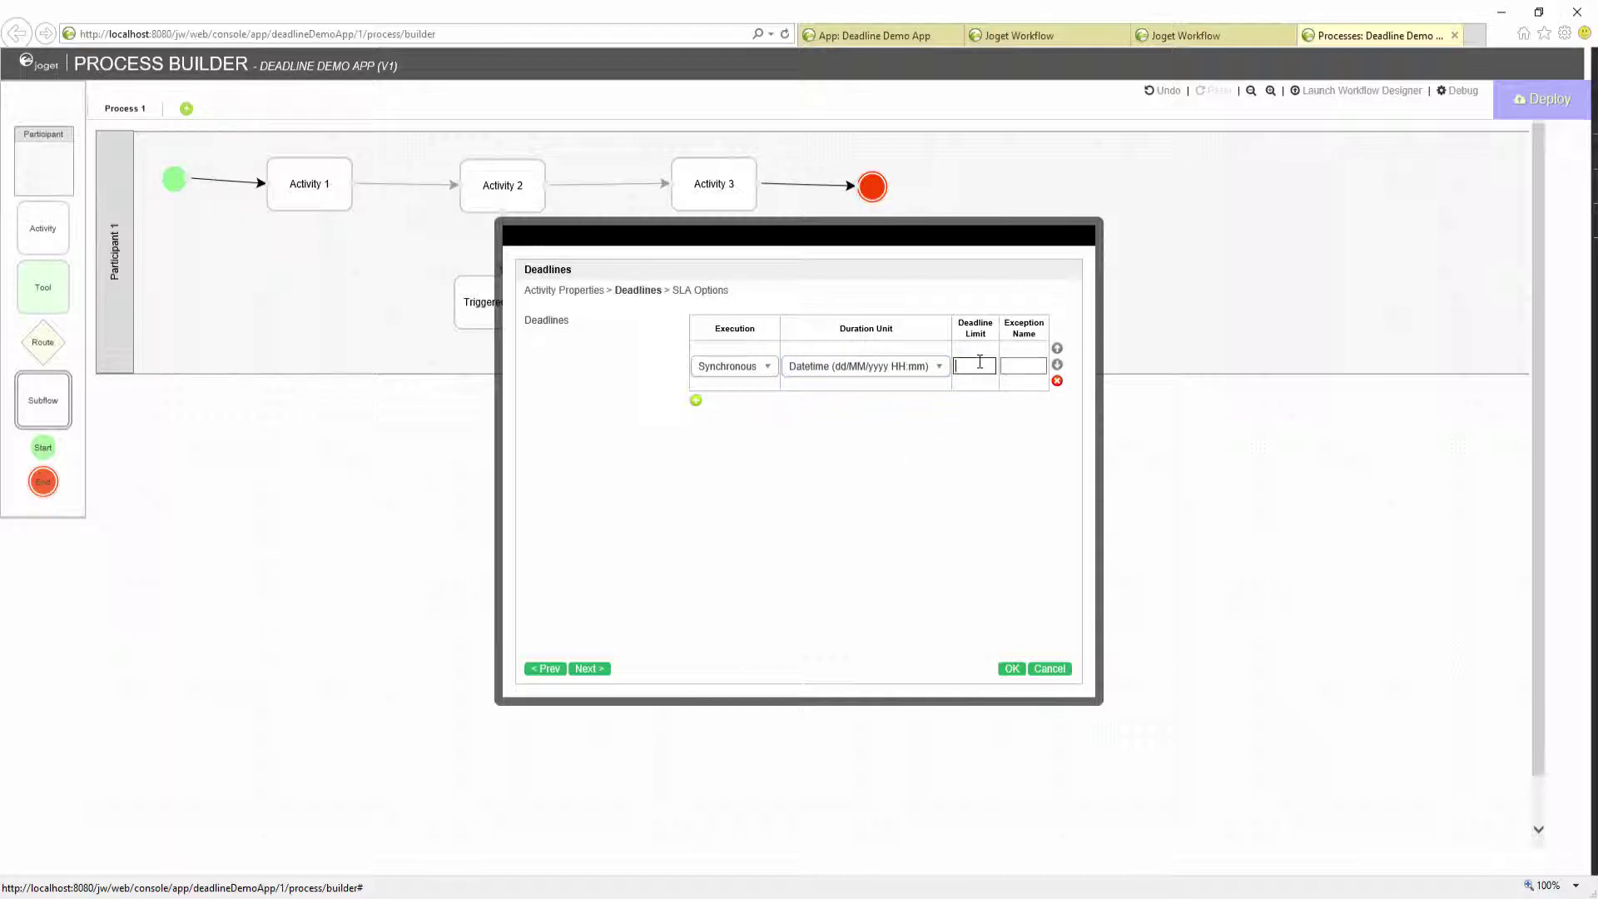
{"action": "type", "text": "limitA"}
{"action": "left_click", "coordinate": [1023, 366]}
{"action": "type", "text": "eptionA"}
{"action": "left_click", "coordinate": [1014, 669]}
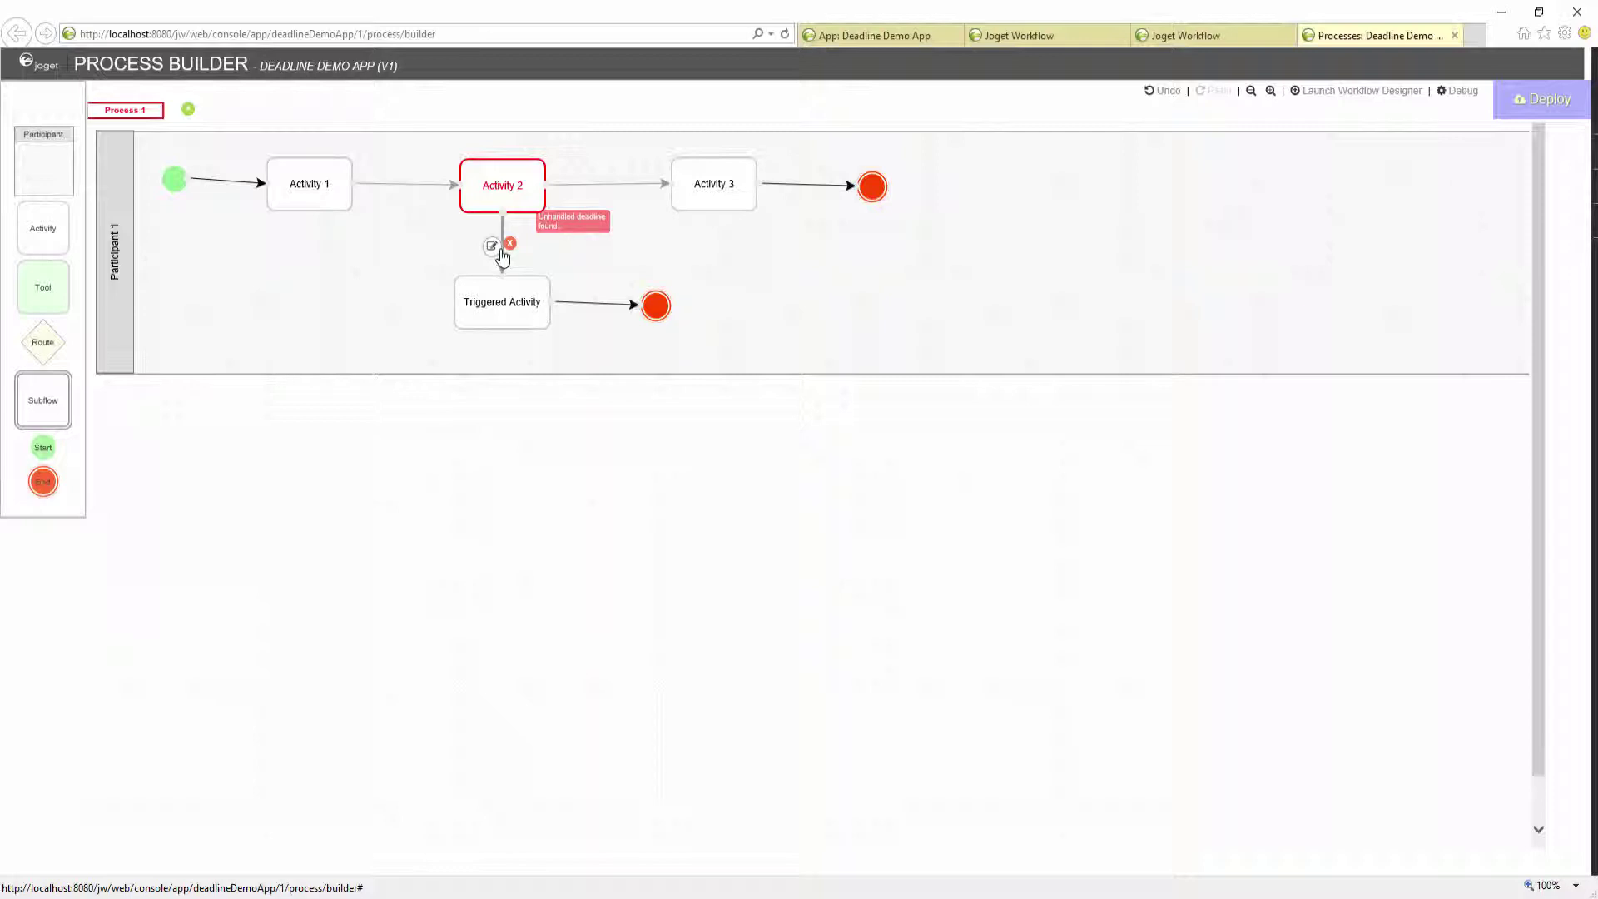
- Make the Activity 2 → Triggered Activity transition an Exception type named exceptionA
{"action": "left_click", "coordinate": [495, 247]}
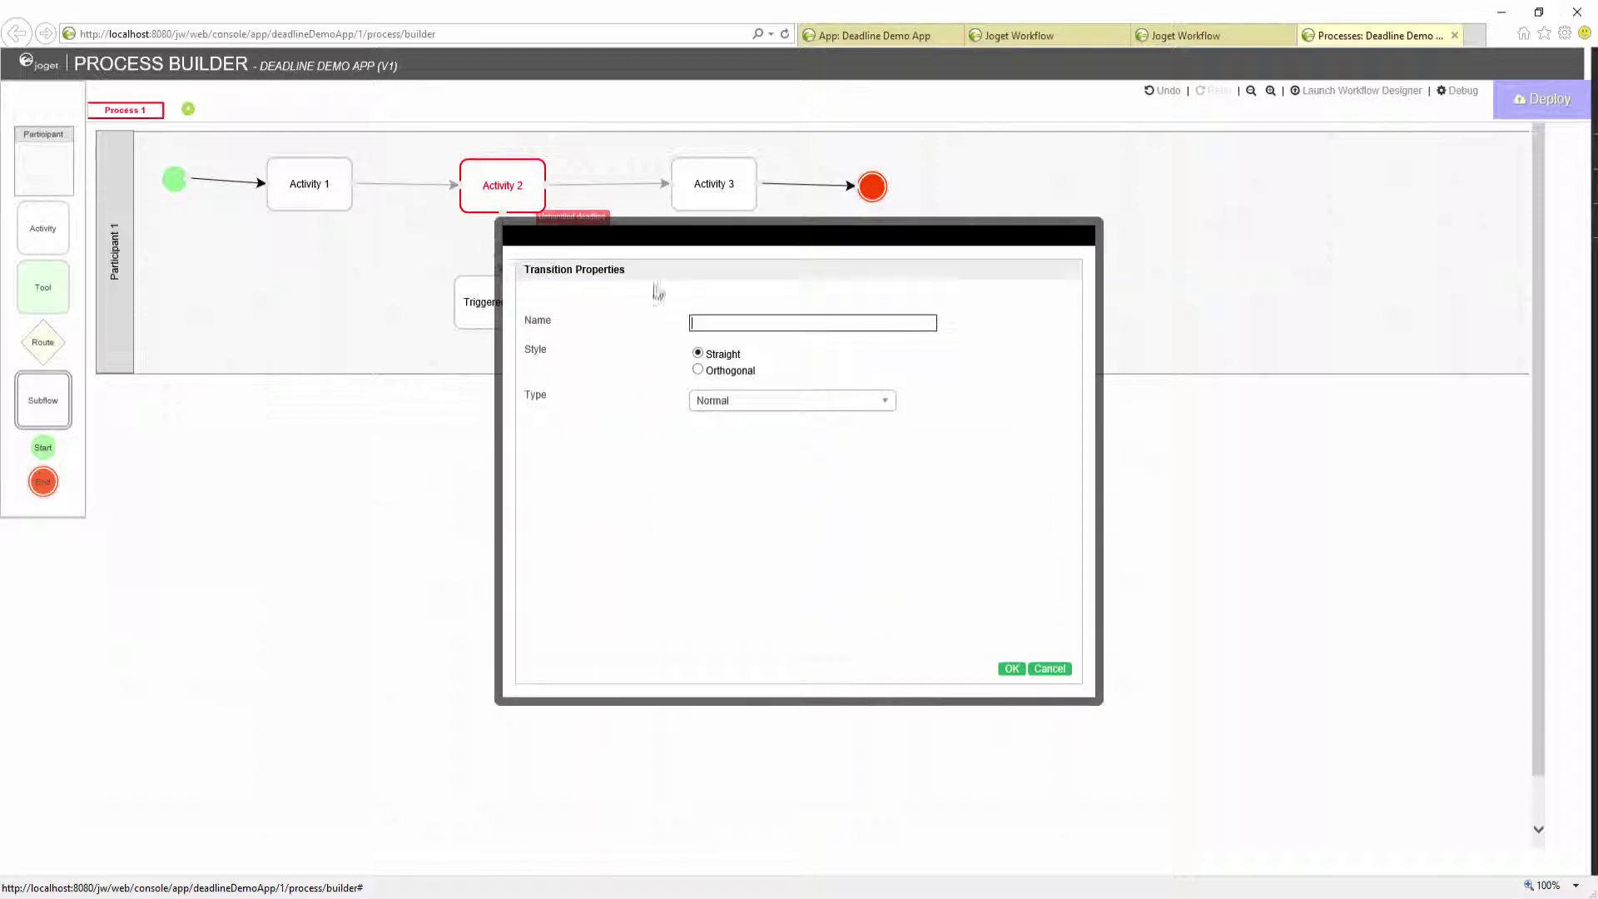
{"action": "left_click", "coordinate": [750, 401]}
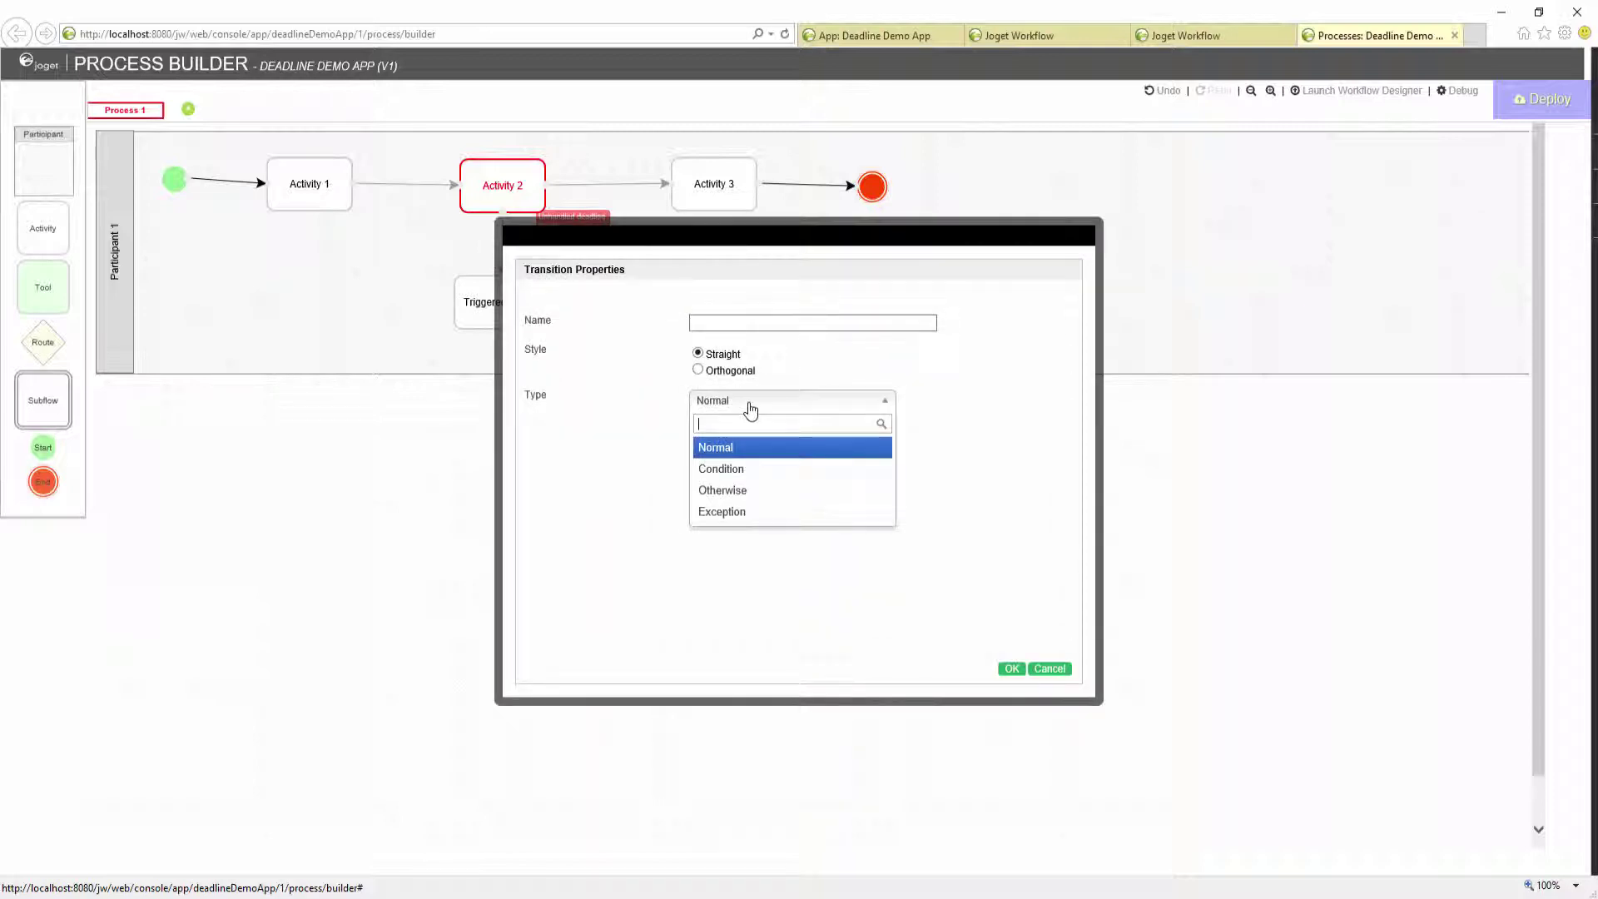
{"action": "left_click", "coordinate": [721, 512]}
{"action": "left_click", "coordinate": [775, 433]}
{"action": "type", "text": "exceptionA"}
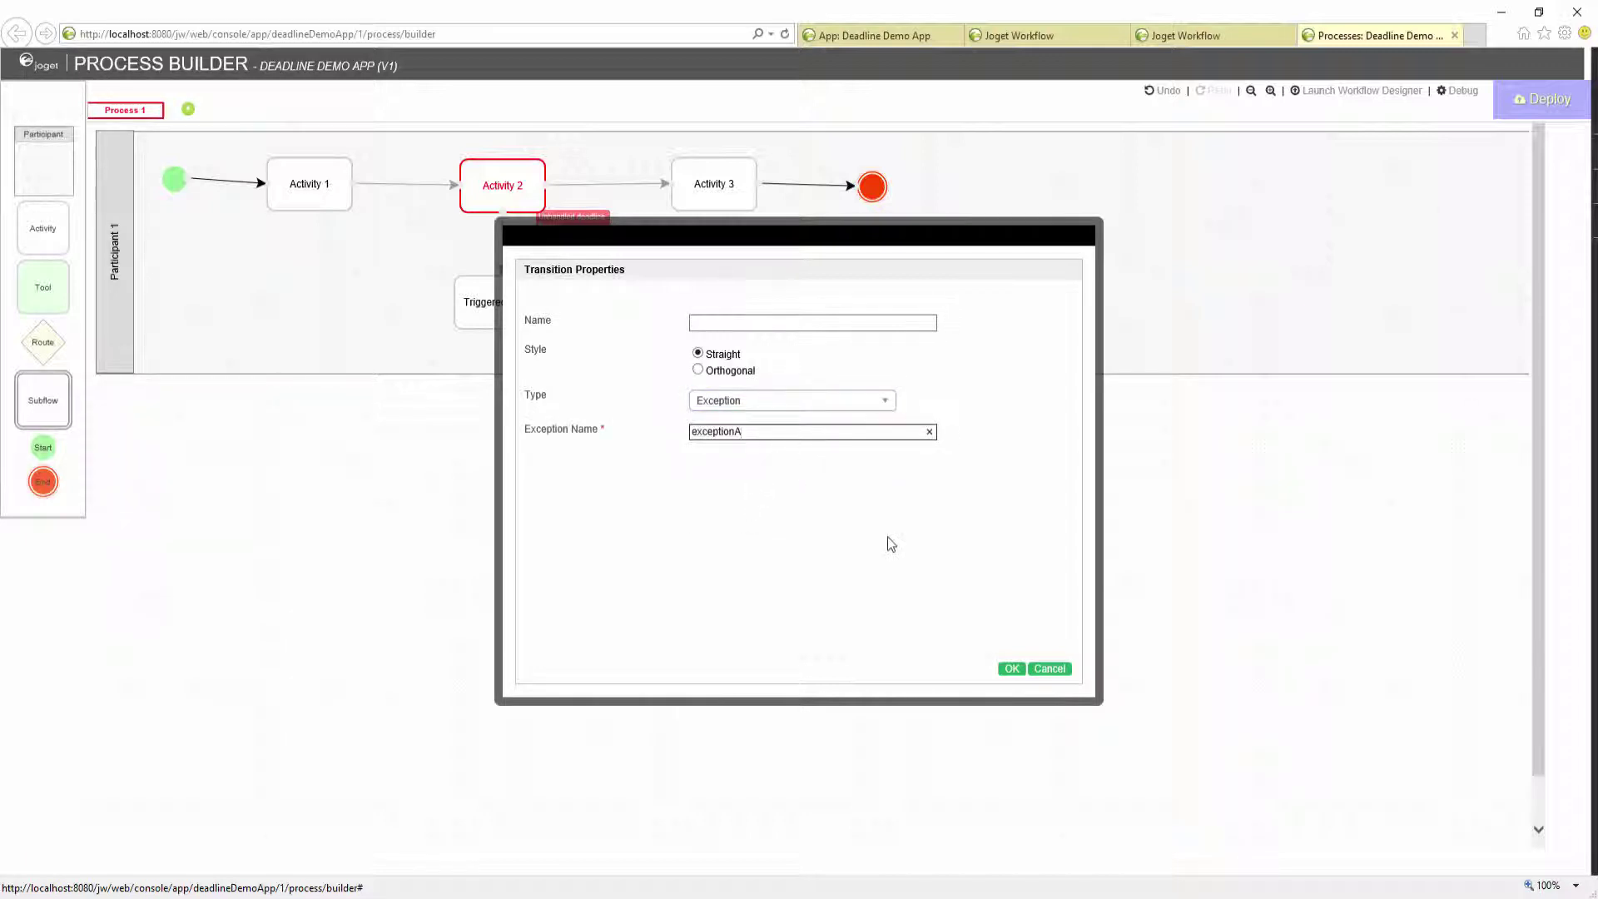
{"action": "left_click", "coordinate": [1012, 668]}
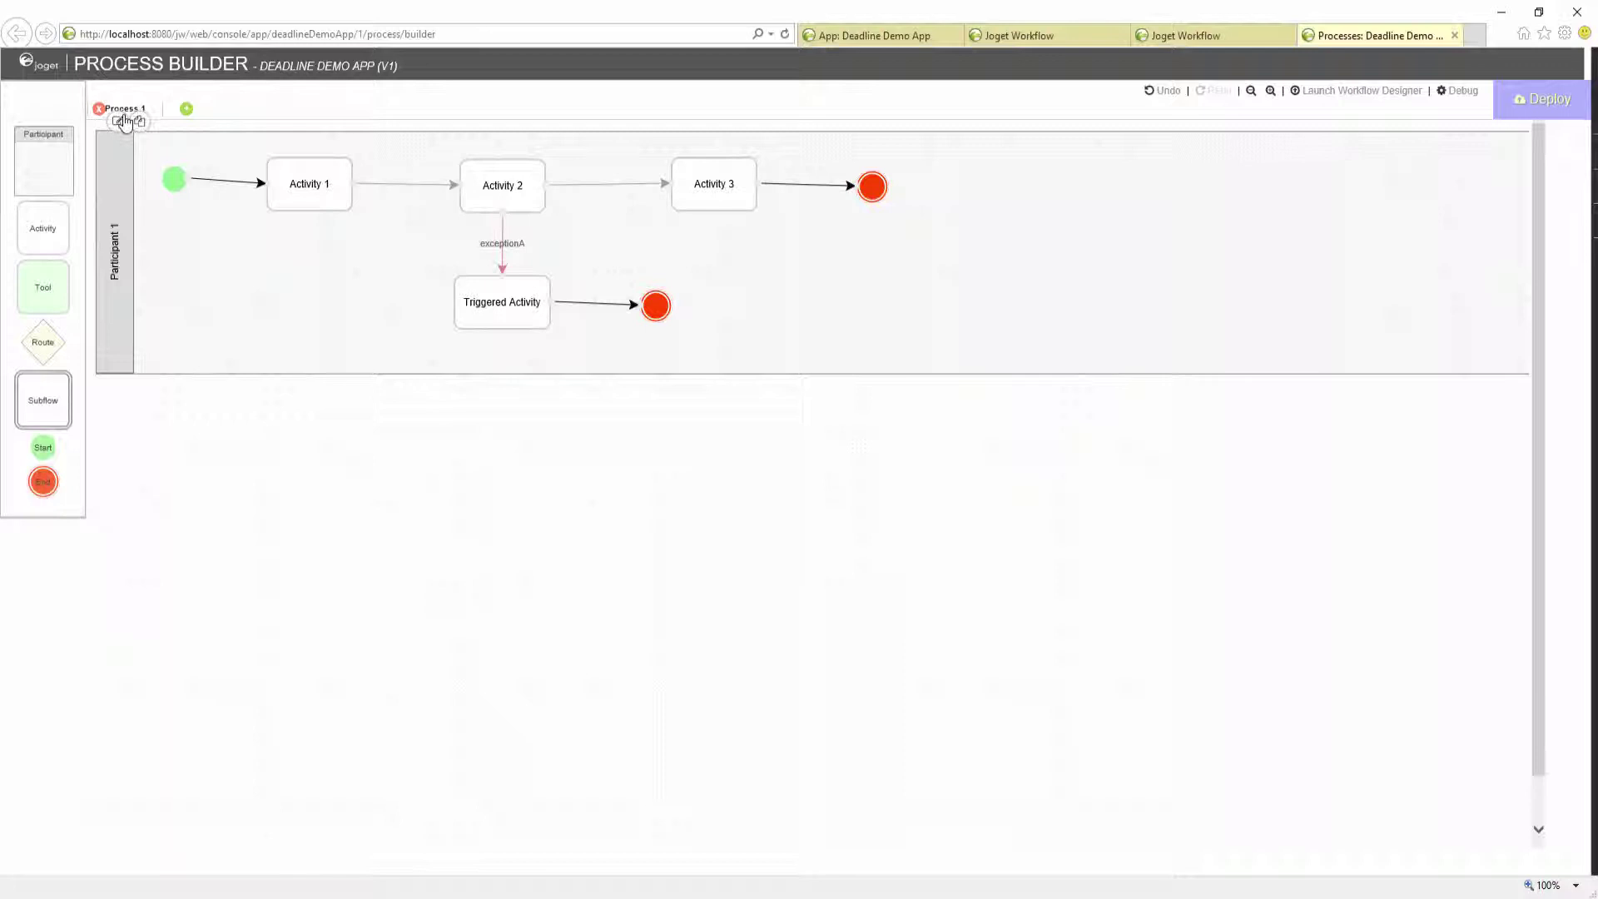
- Add a second workflow variable limitA alongside status in the process properties
{"action": "mouse_move", "coordinate": [125, 110]}
{"action": "left_click", "coordinate": [120, 125]}
{"action": "left_click", "coordinate": [696, 425]}
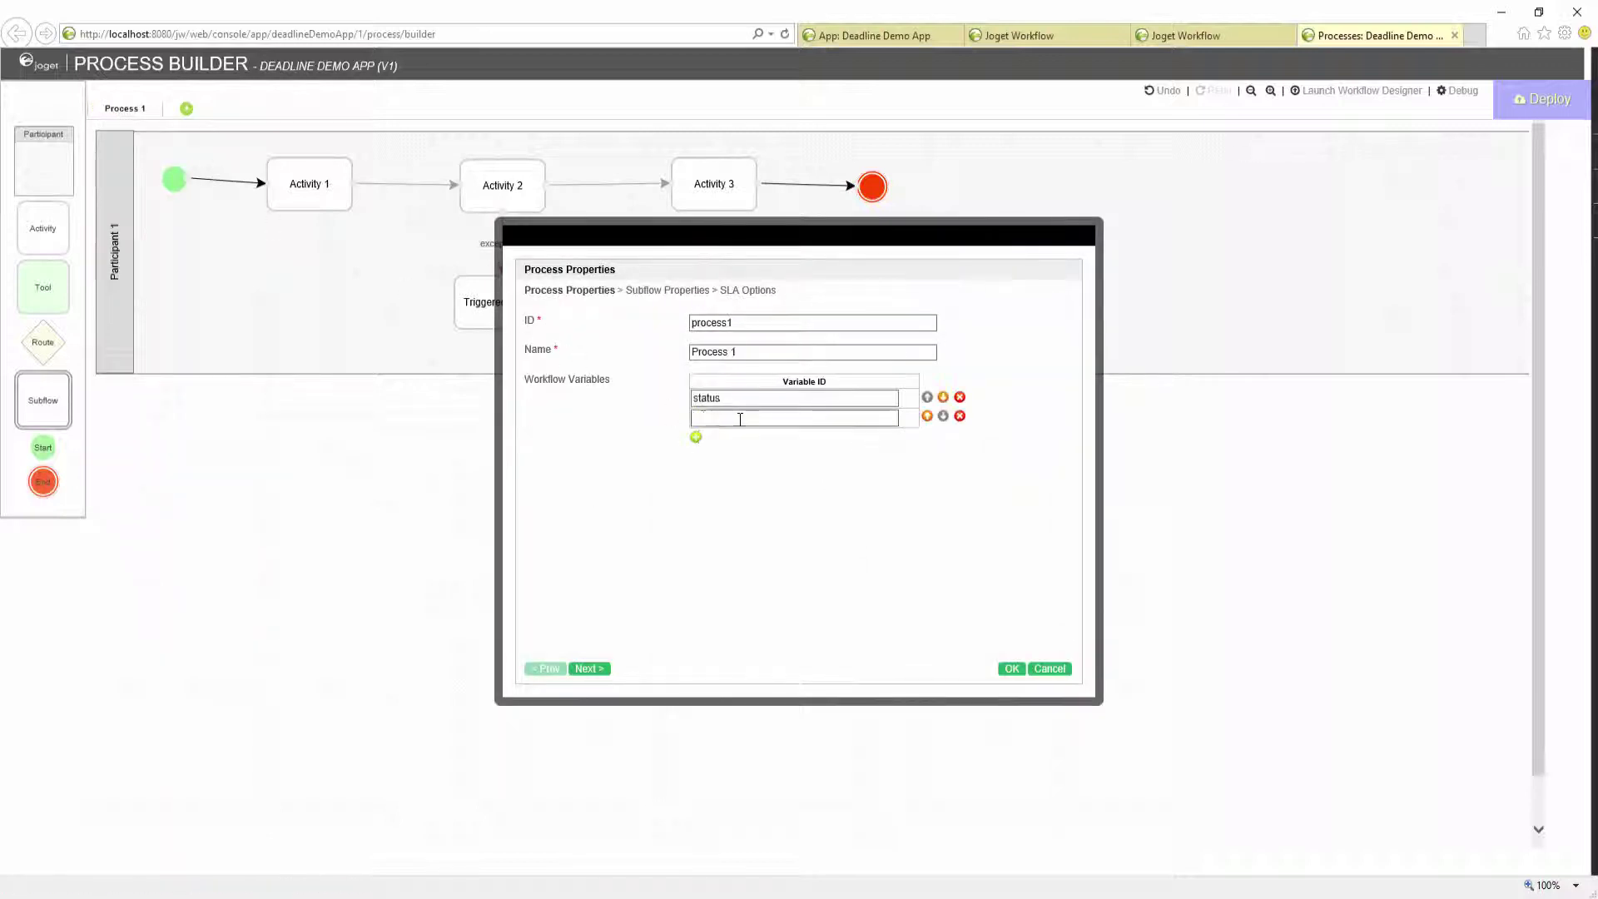
{"action": "type", "text": "limitA"}
{"action": "left_click", "coordinate": [1012, 669]}
- Deploy the process design and acknowledge the Deployment Successful message
{"action": "left_click", "coordinate": [1541, 99]}
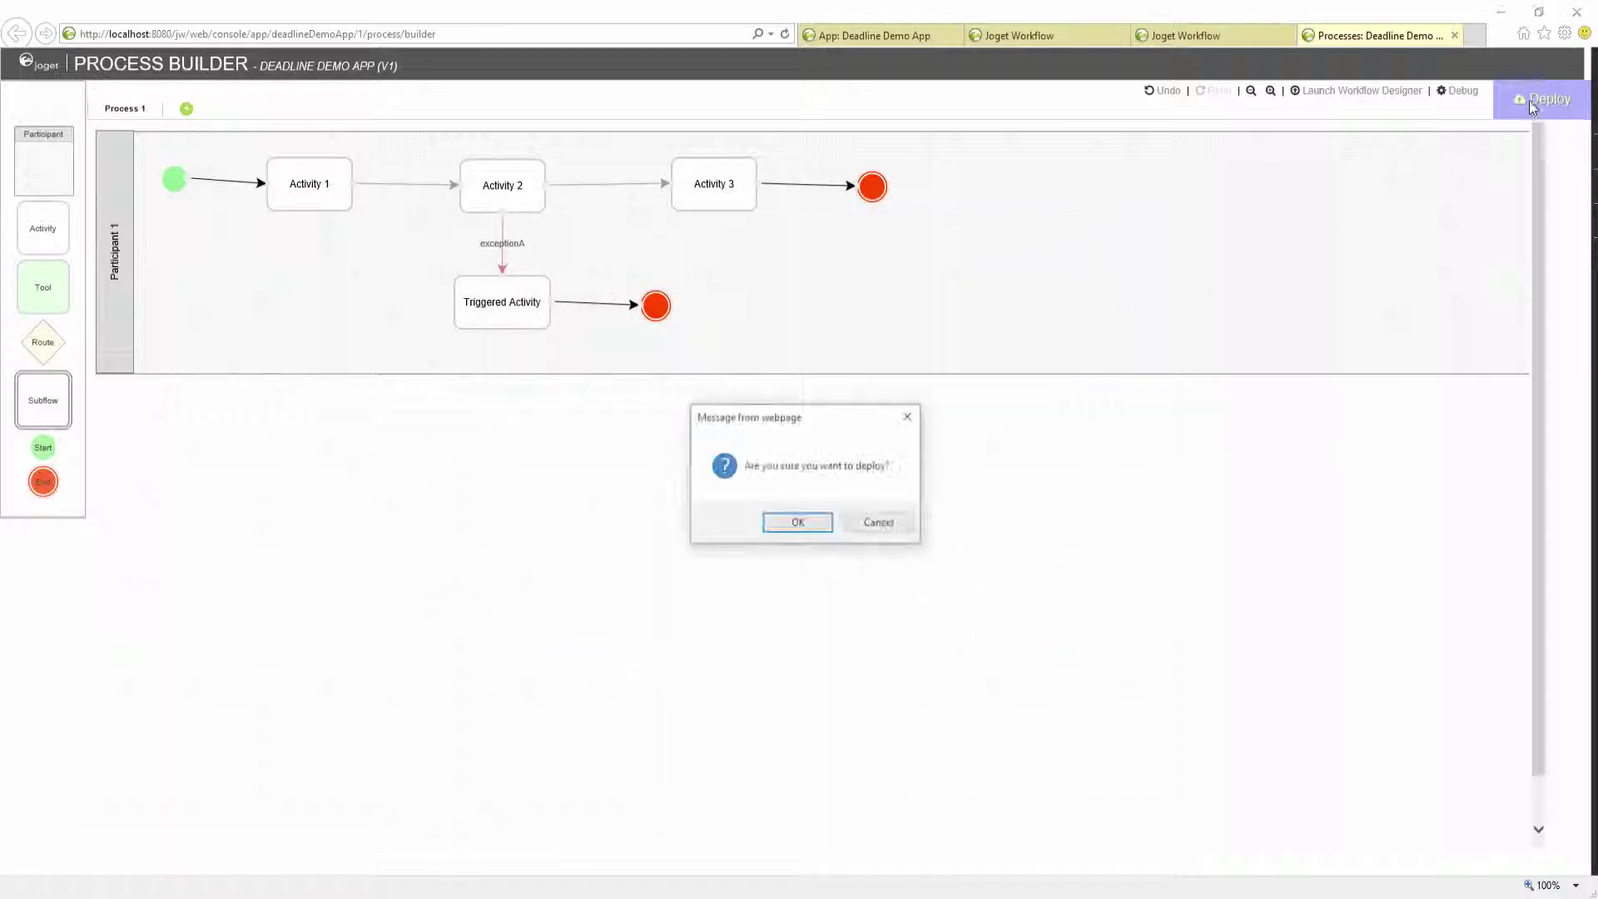
{"action": "left_click", "coordinate": [798, 521]}
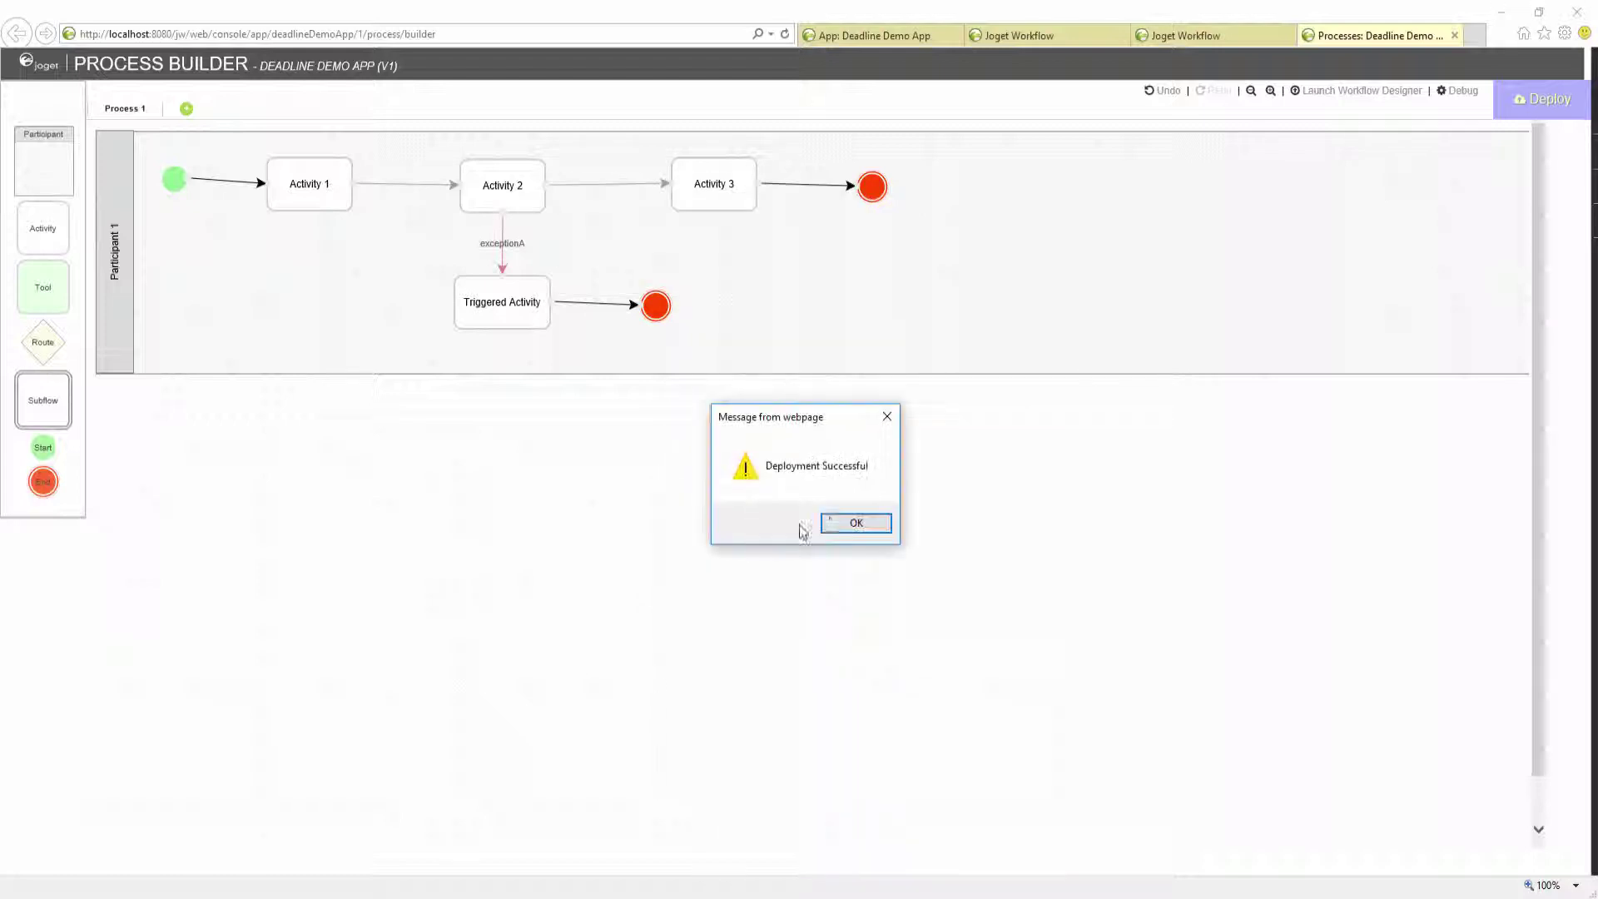
{"action": "left_click", "coordinate": [854, 526]}
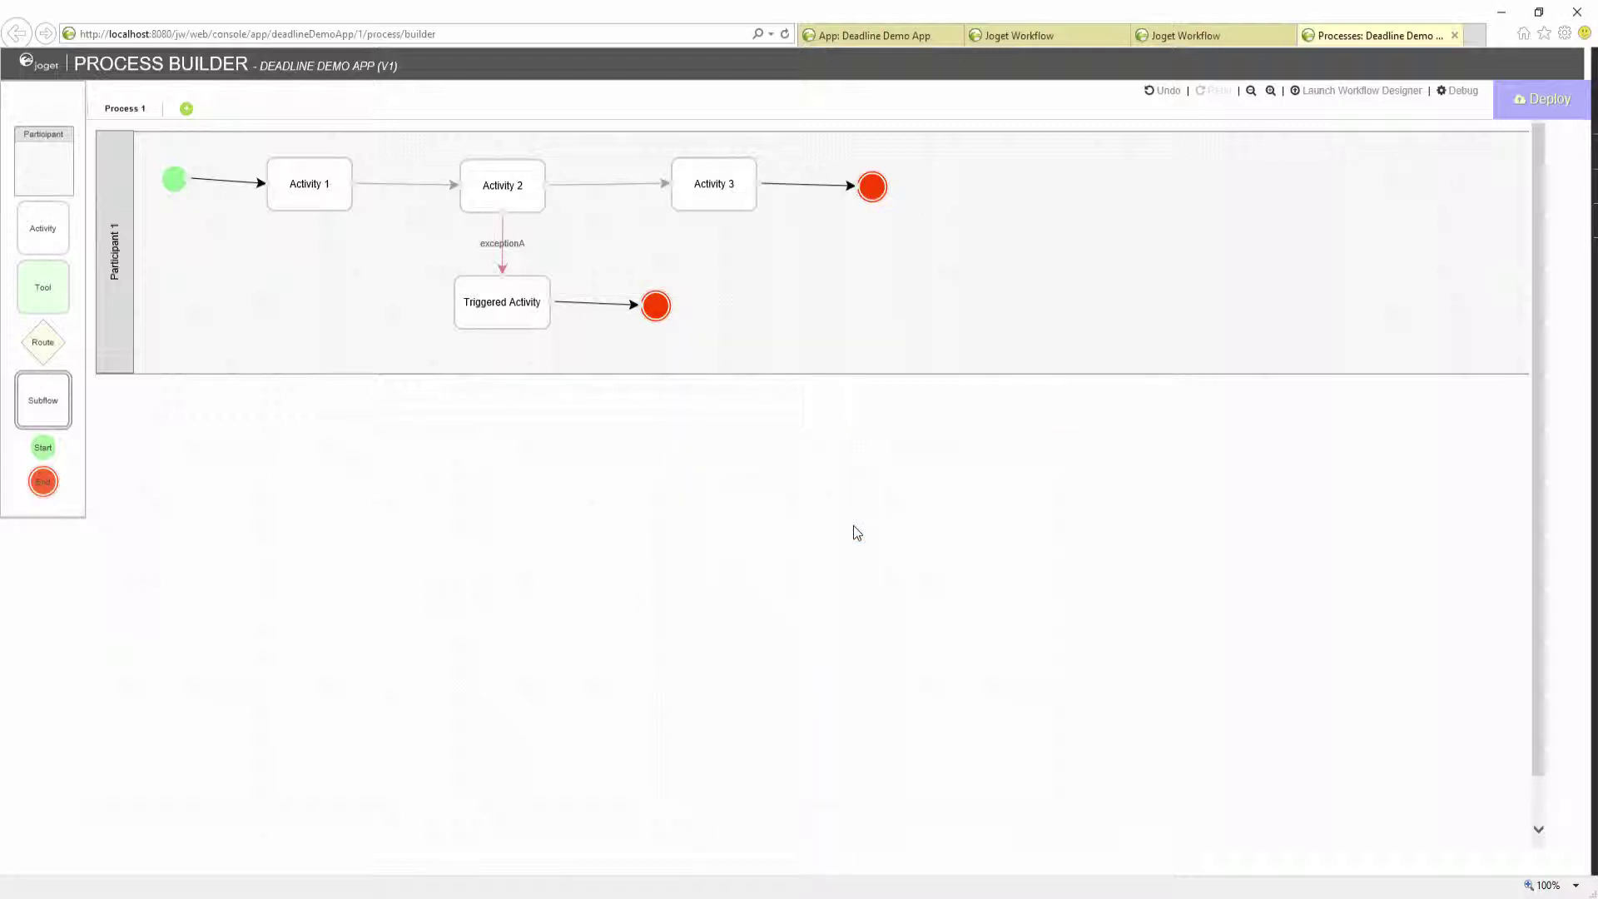
- Start a new Process 1 instance from the app's process overview
{"action": "left_click", "coordinate": [890, 38]}
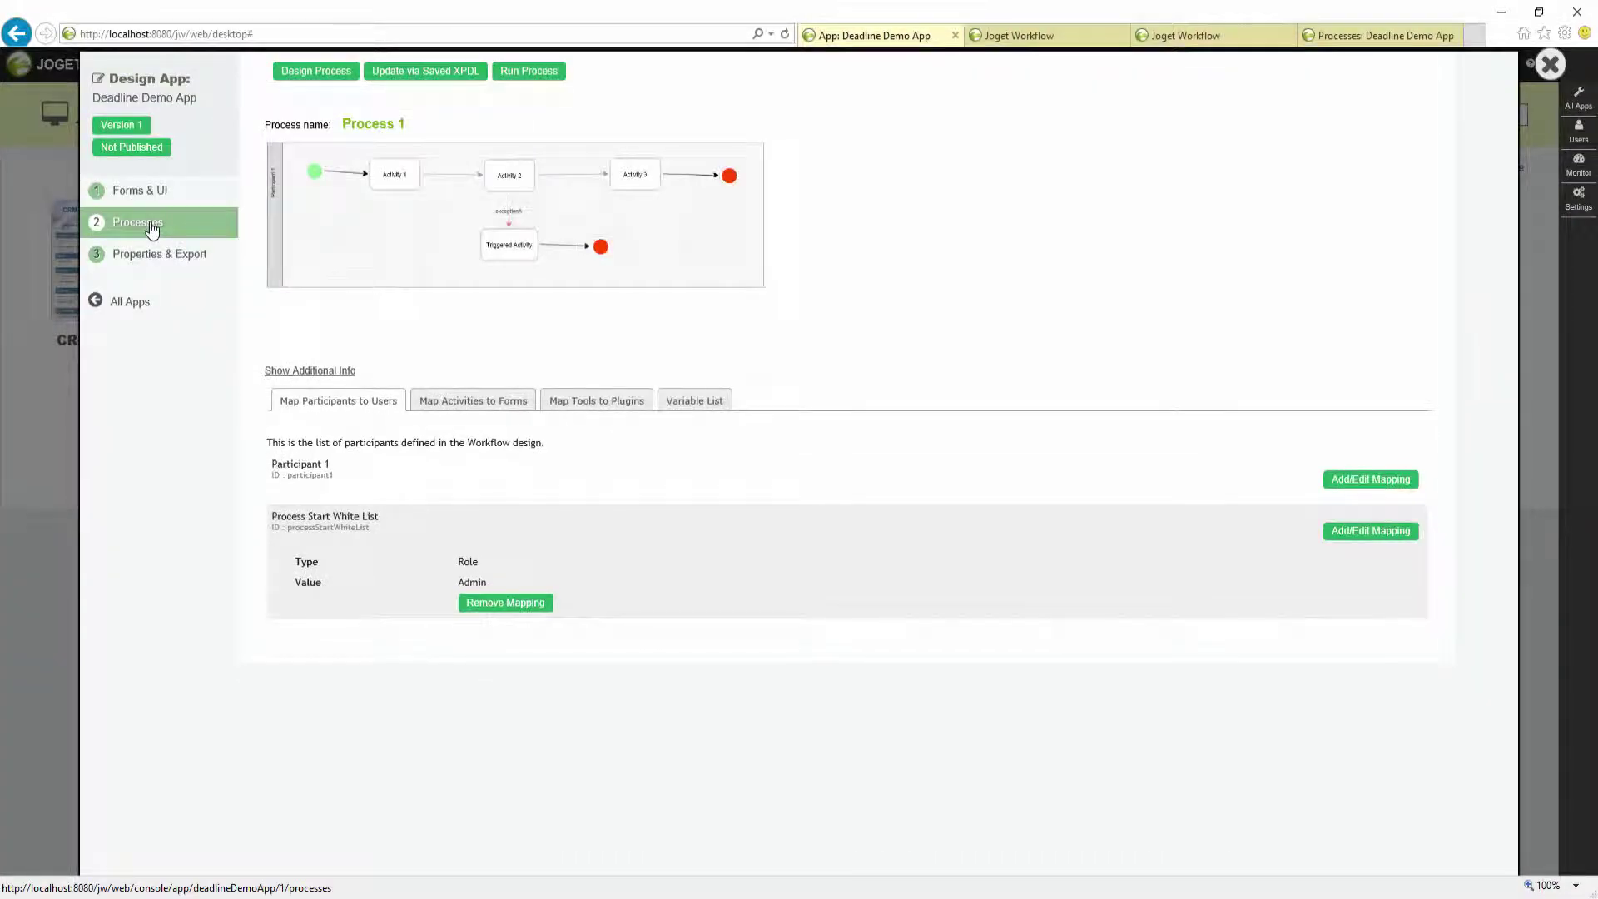
{"action": "left_click", "coordinate": [531, 71]}
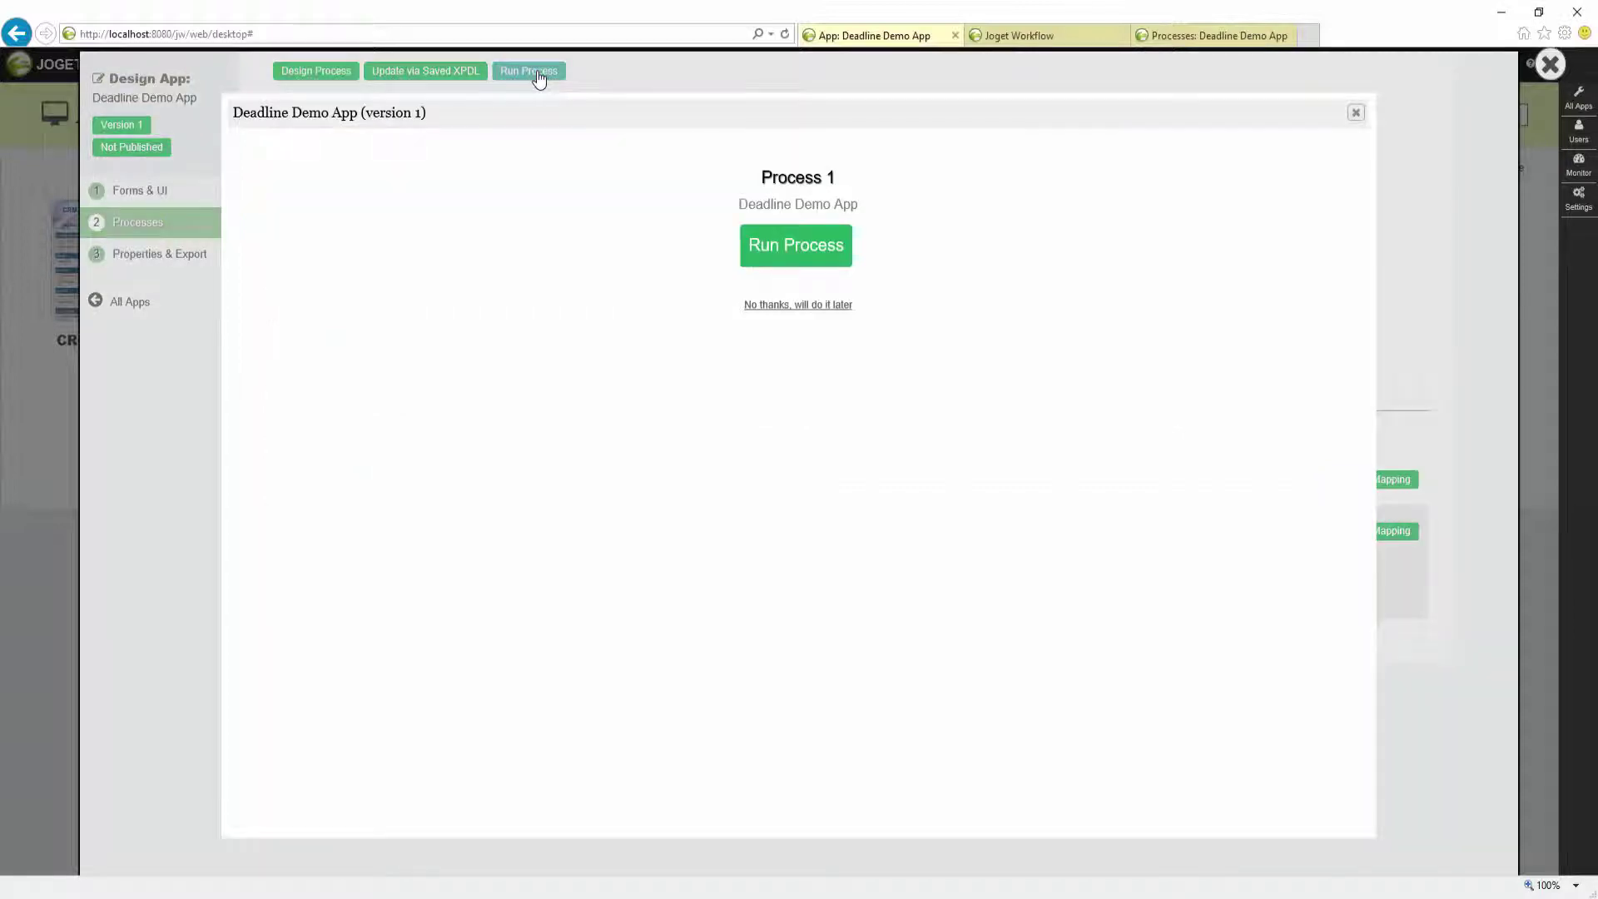
{"action": "left_click", "coordinate": [795, 245]}
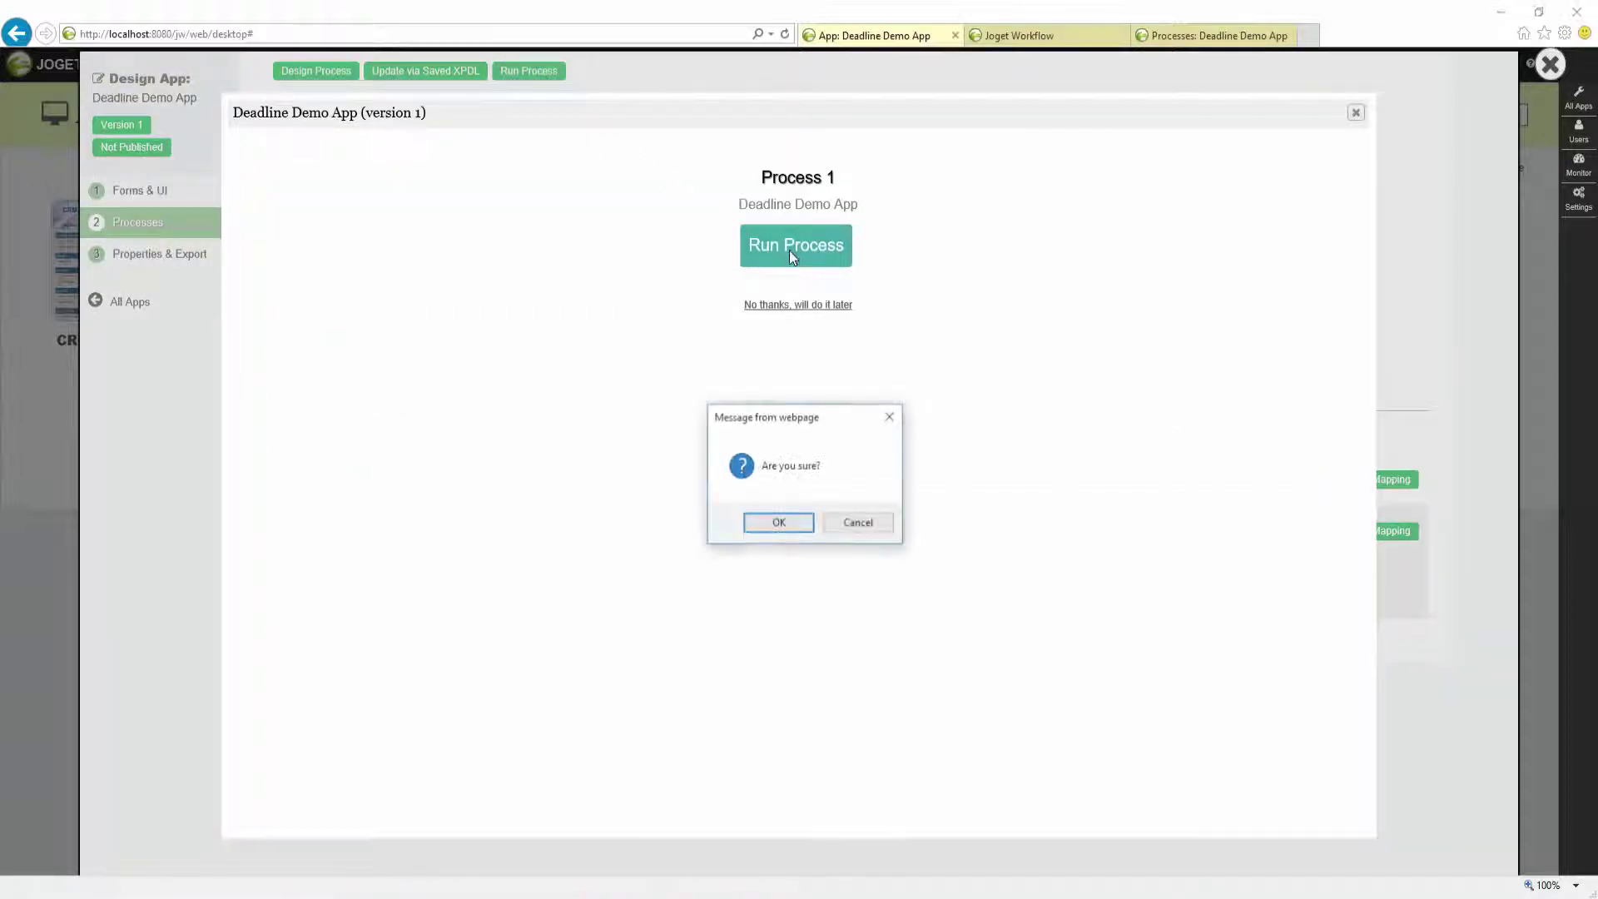
{"action": "left_click", "coordinate": [780, 522]}
- Fill limitA with 31/03/2016 16:41 in the Activity 1 form and complete it
{"action": "left_click", "coordinate": [676, 194]}
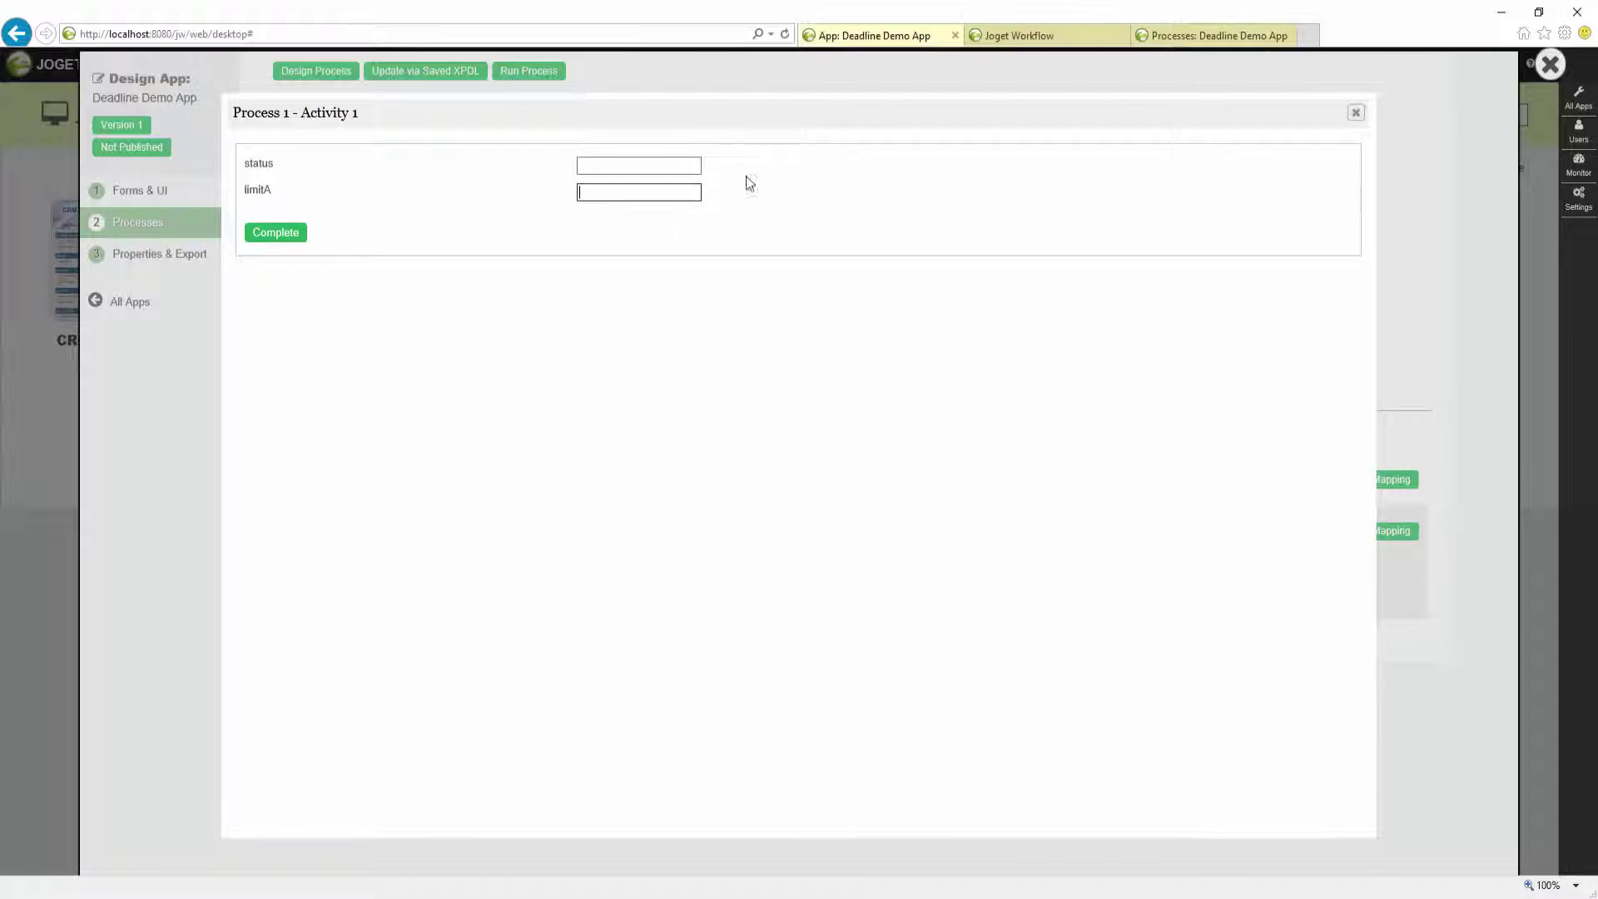
{"action": "left_click", "coordinate": [1199, 35]}
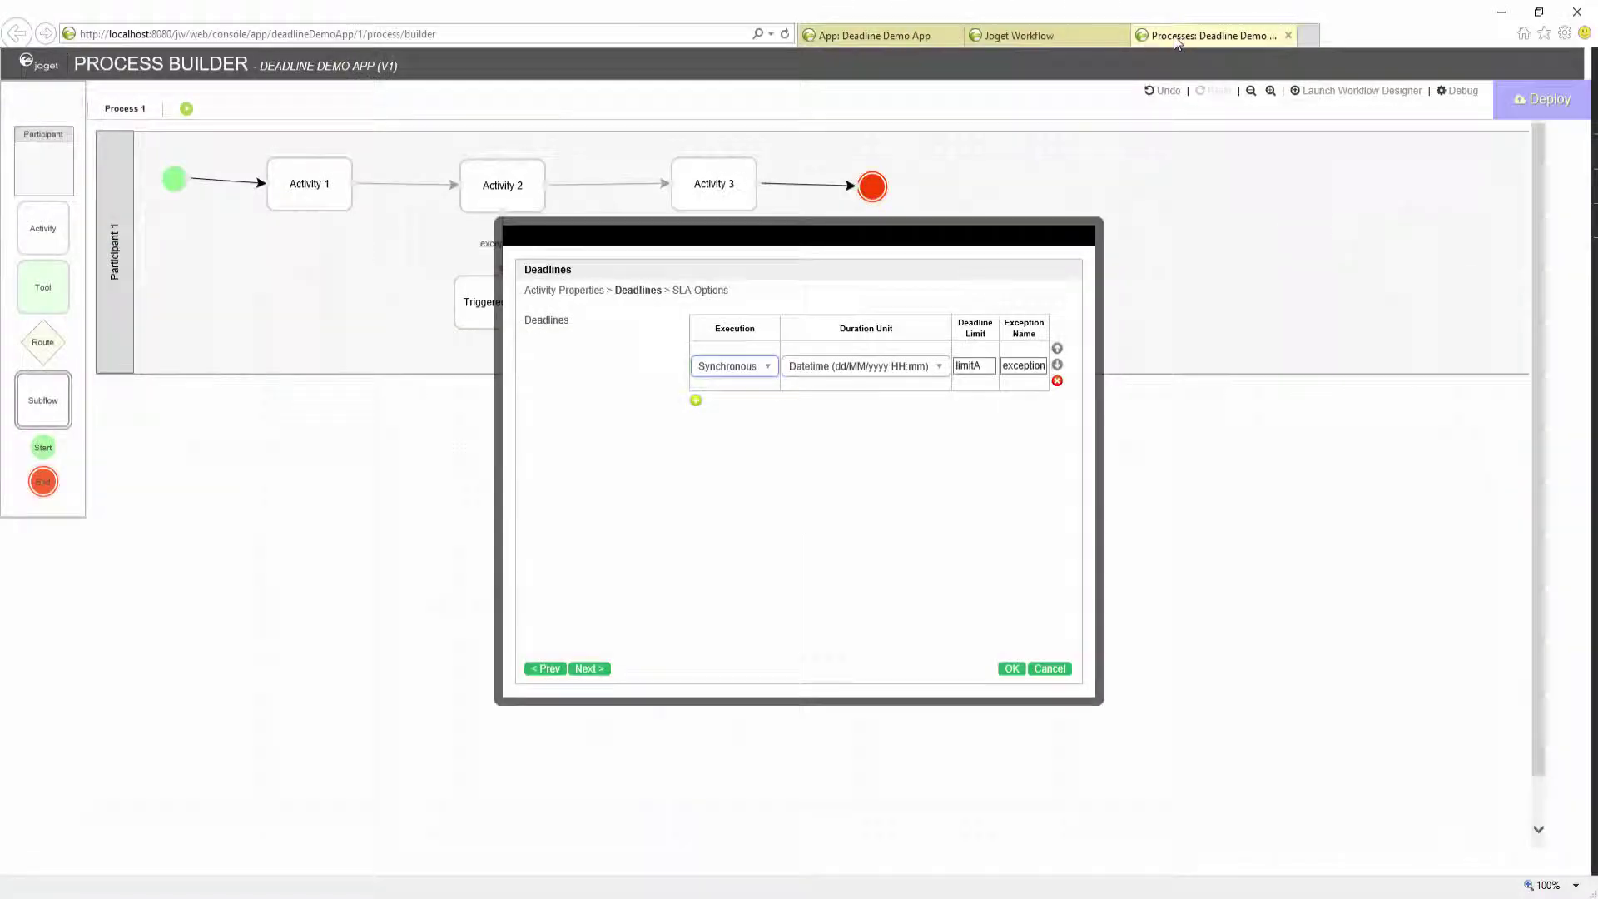
{"action": "left_click", "coordinate": [910, 36]}
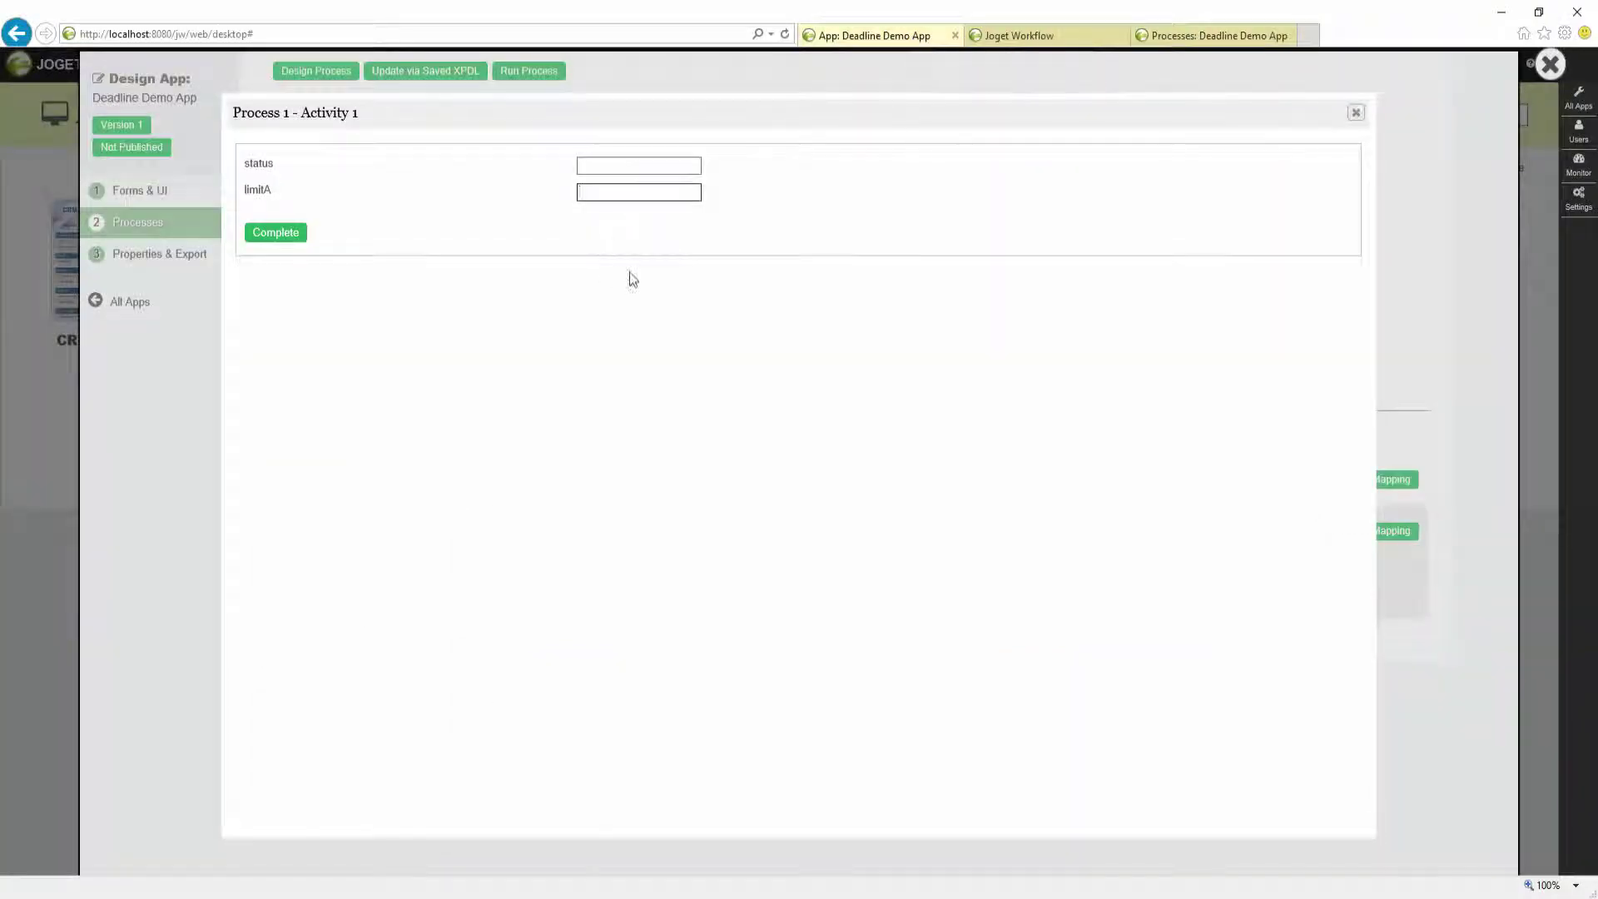
{"action": "type", "text": "31/03/2016"}
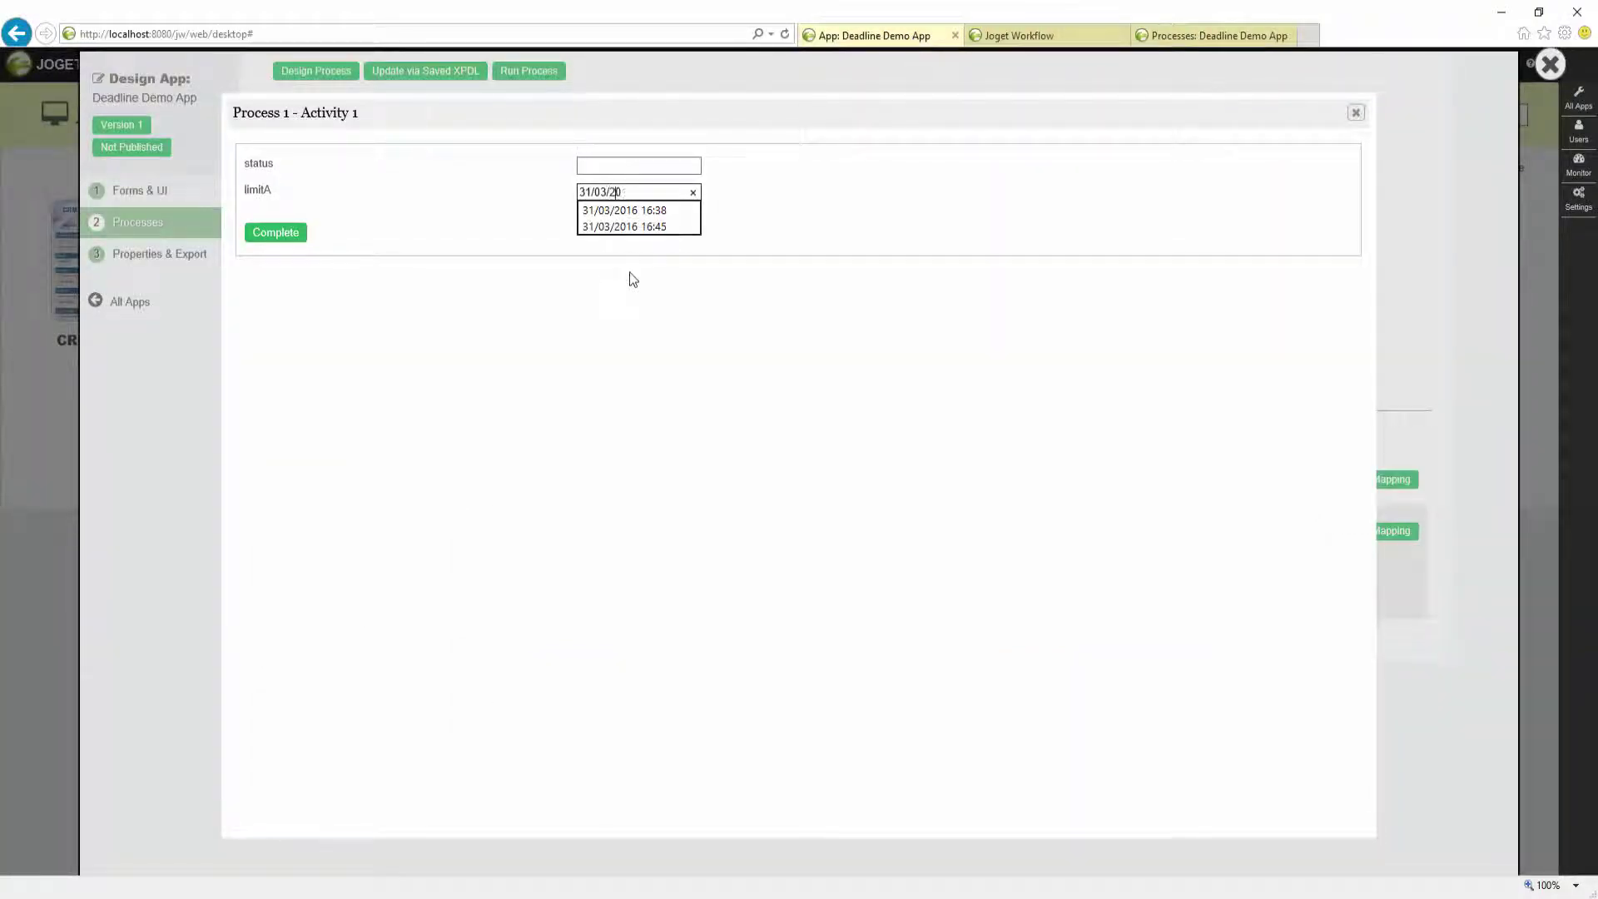
{"action": "type", "text": ":41"}
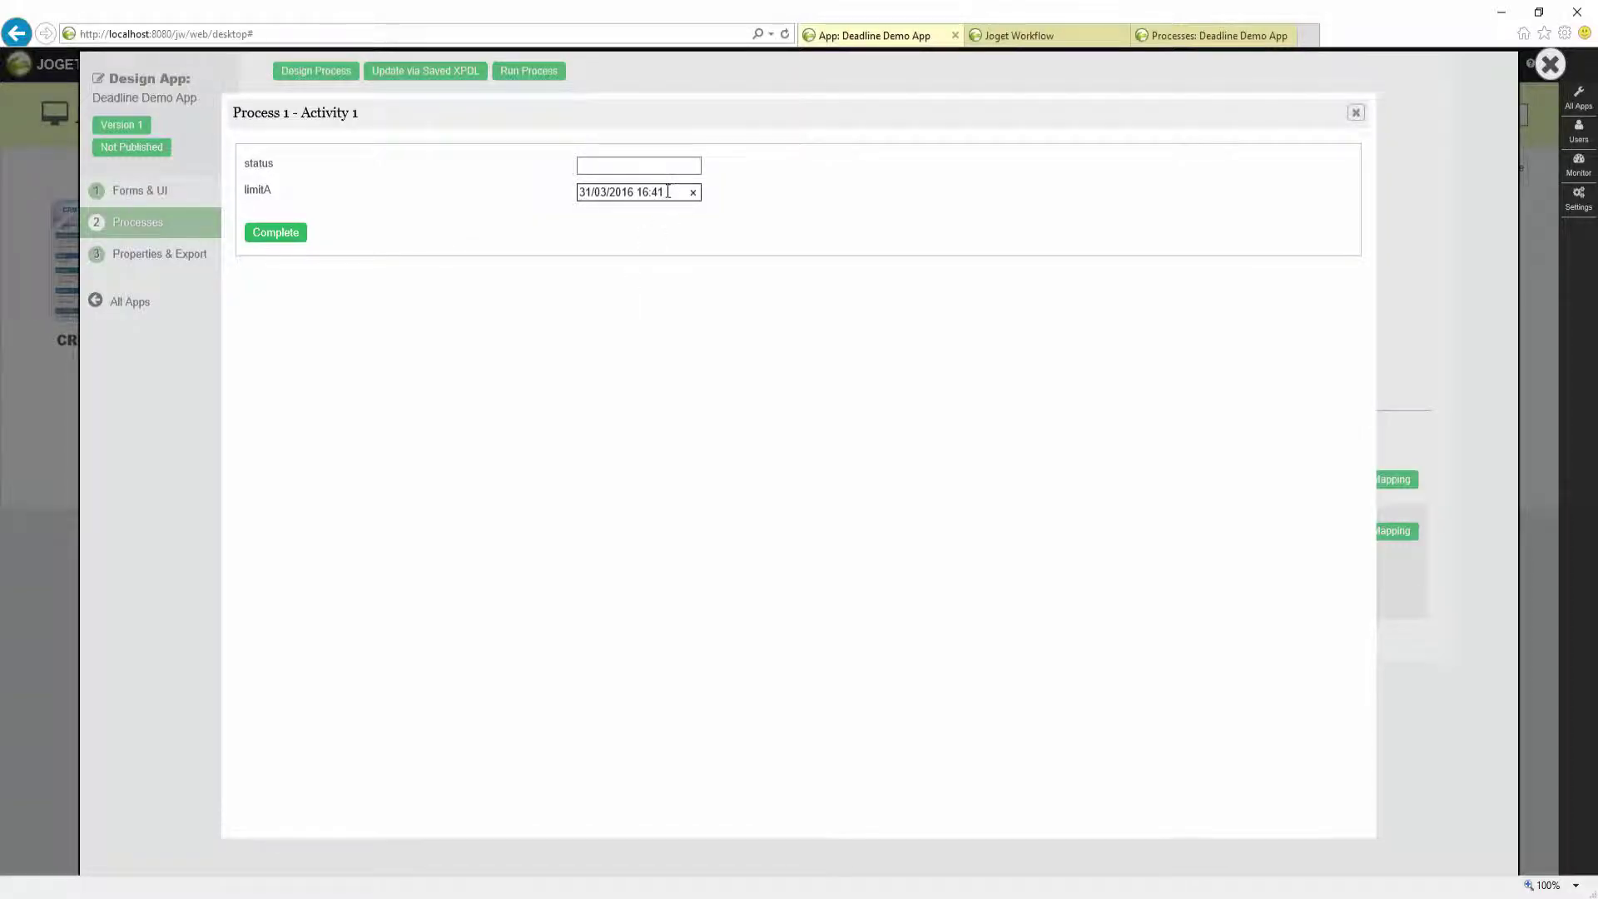
{"action": "left_click", "coordinate": [276, 233]}
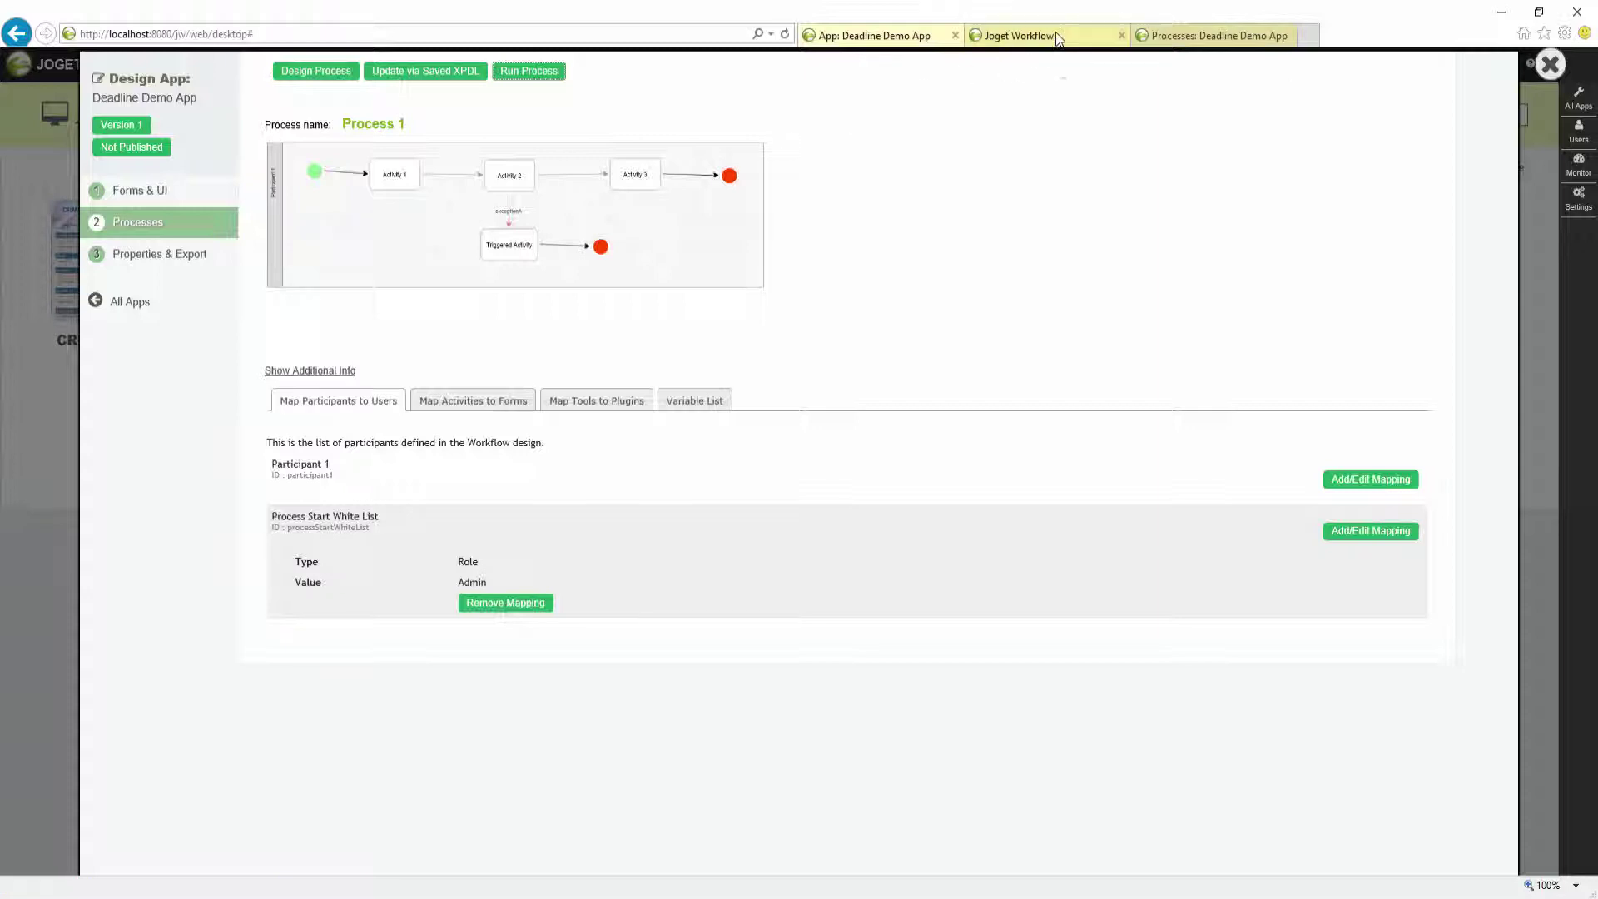
- Refresh the inbox and view the Activity 2 assignment of Process 1
{"action": "left_click", "coordinate": [1060, 38]}
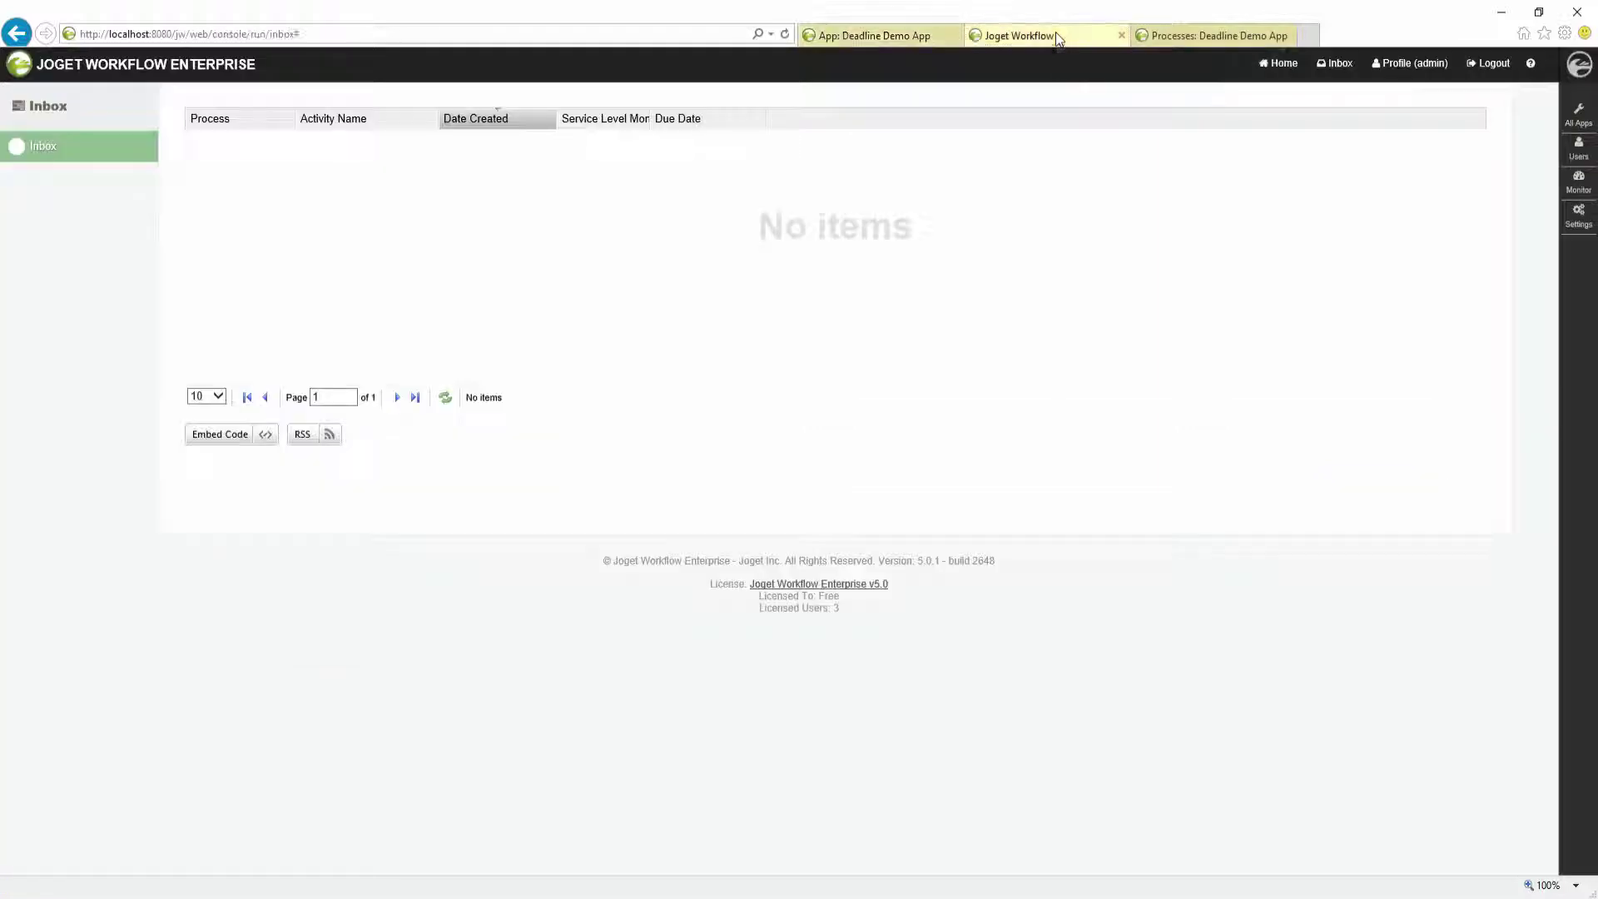
{"action": "left_click", "coordinate": [447, 401]}
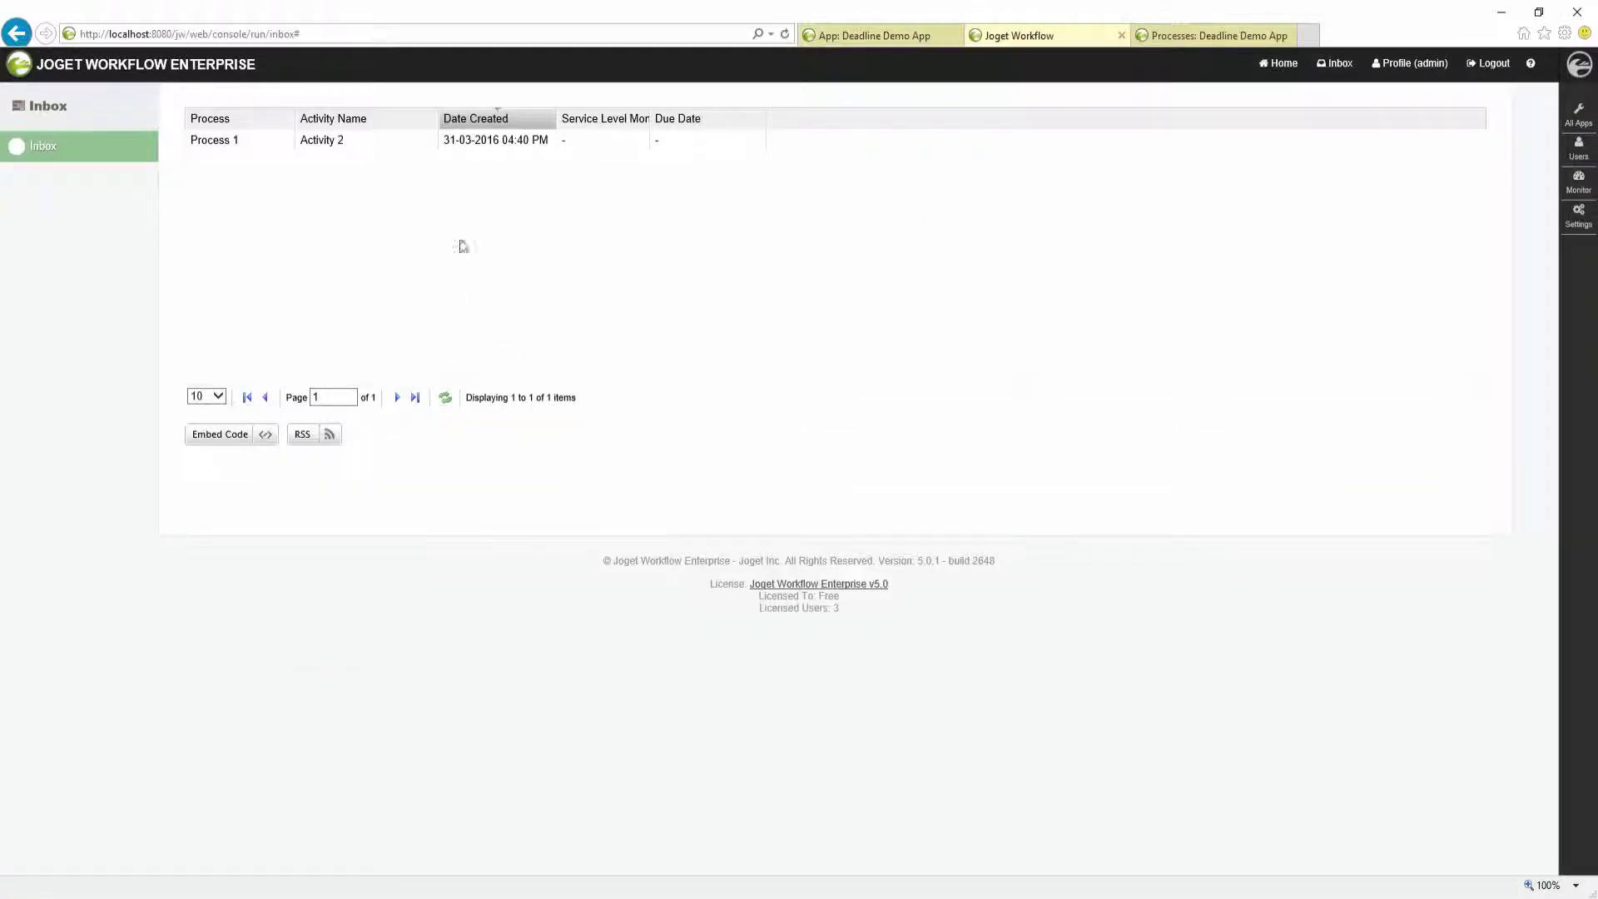
{"action": "left_click", "coordinate": [499, 143]}
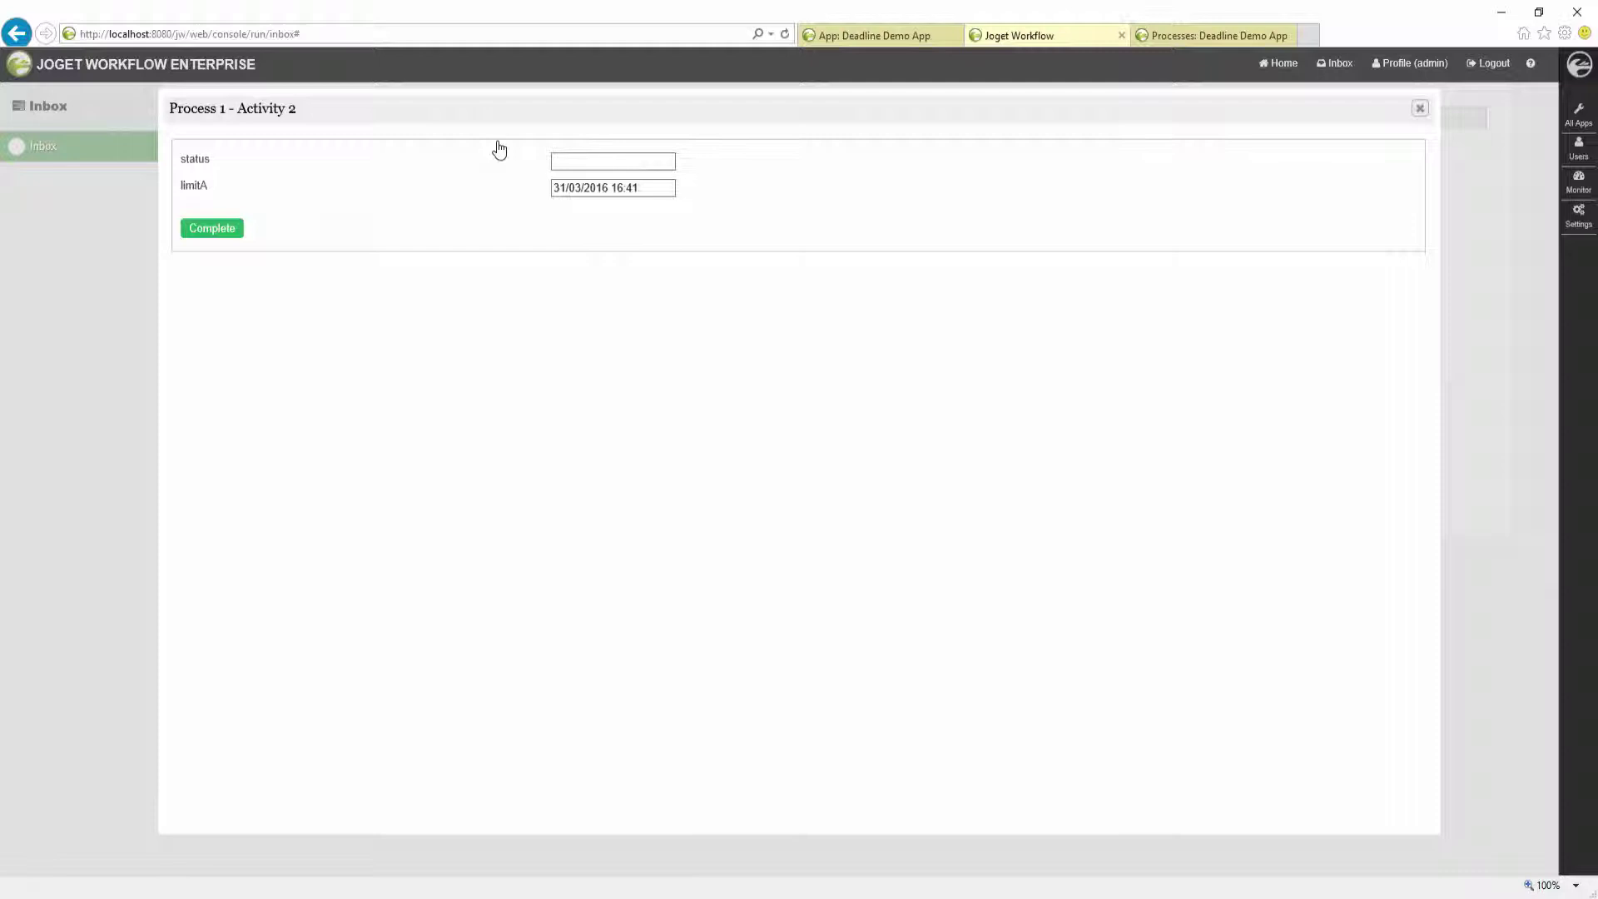
- Highlight the limitA value 31/03/2016 16:41 and the Activity 2 title, then close the assignment
{"action": "left_click_drag", "start_coordinate": [676, 188], "coordinate": [550, 187]}
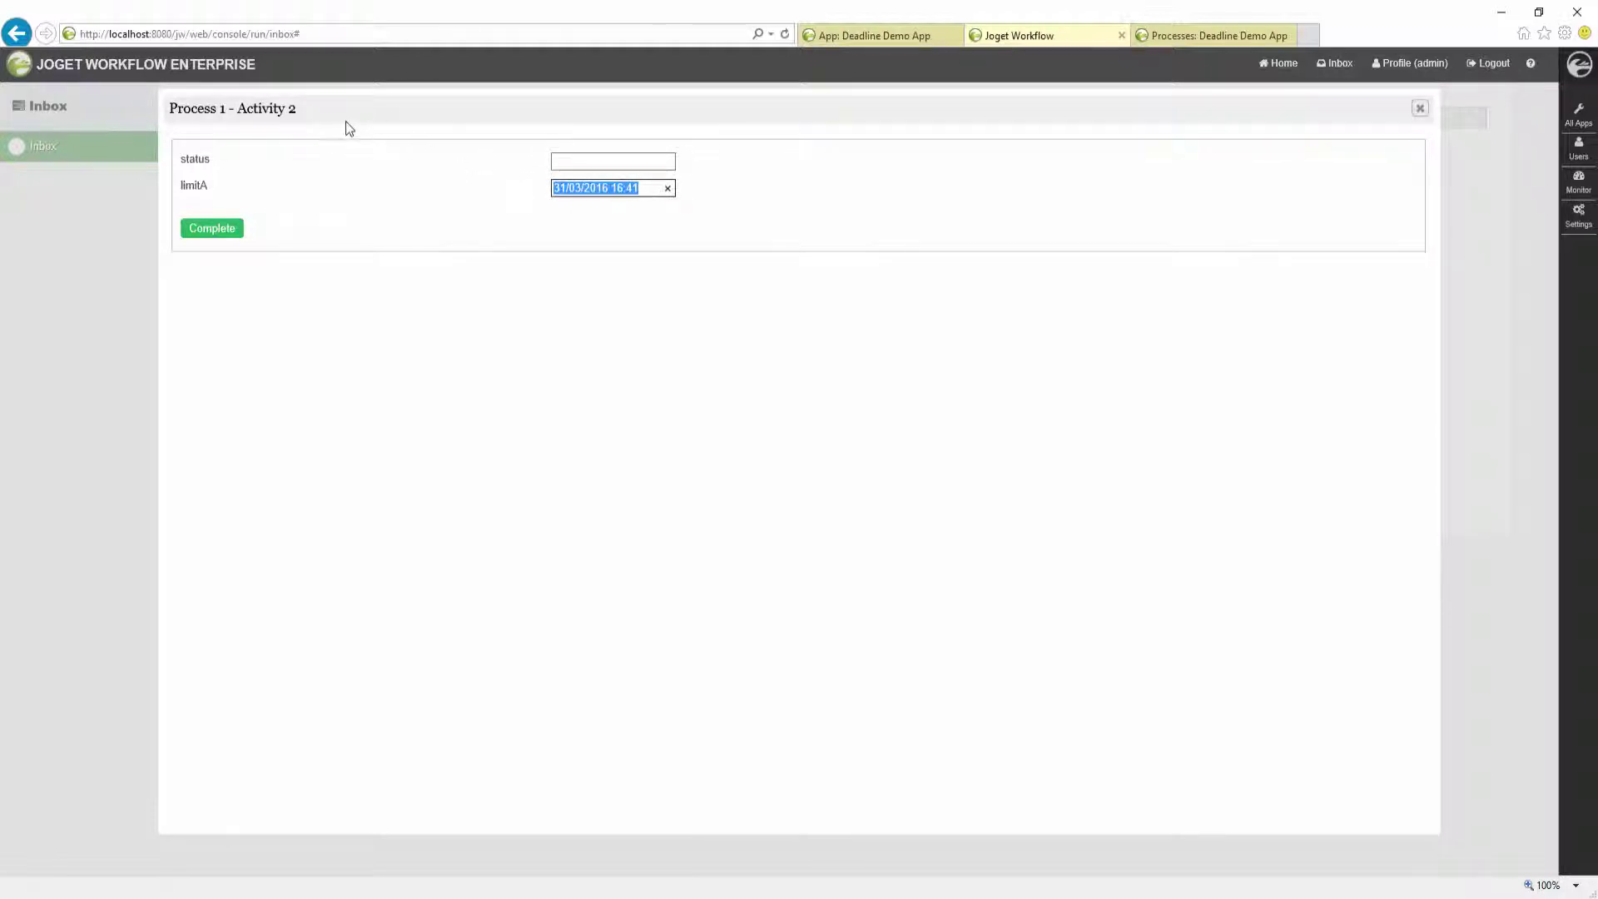
{"action": "left_click_drag", "start_coordinate": [300, 113], "coordinate": [170, 112]}
{"action": "left_click_drag", "start_coordinate": [552, 188], "coordinate": [675, 189]}
{"action": "left_click", "coordinate": [919, 198]}
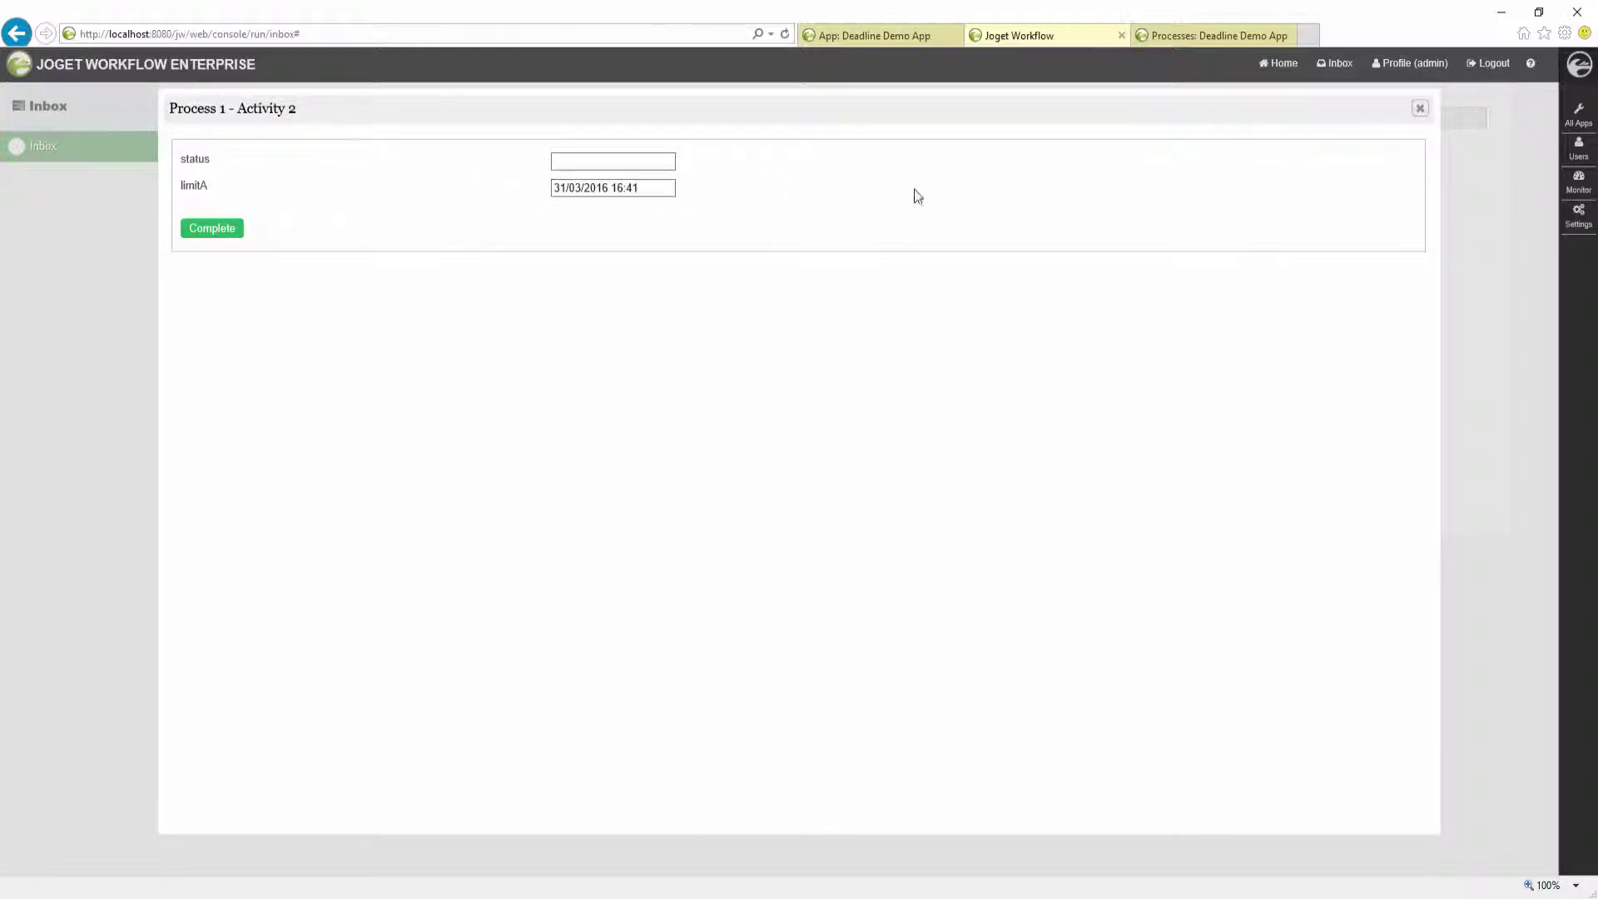
{"action": "left_click", "coordinate": [1420, 111]}
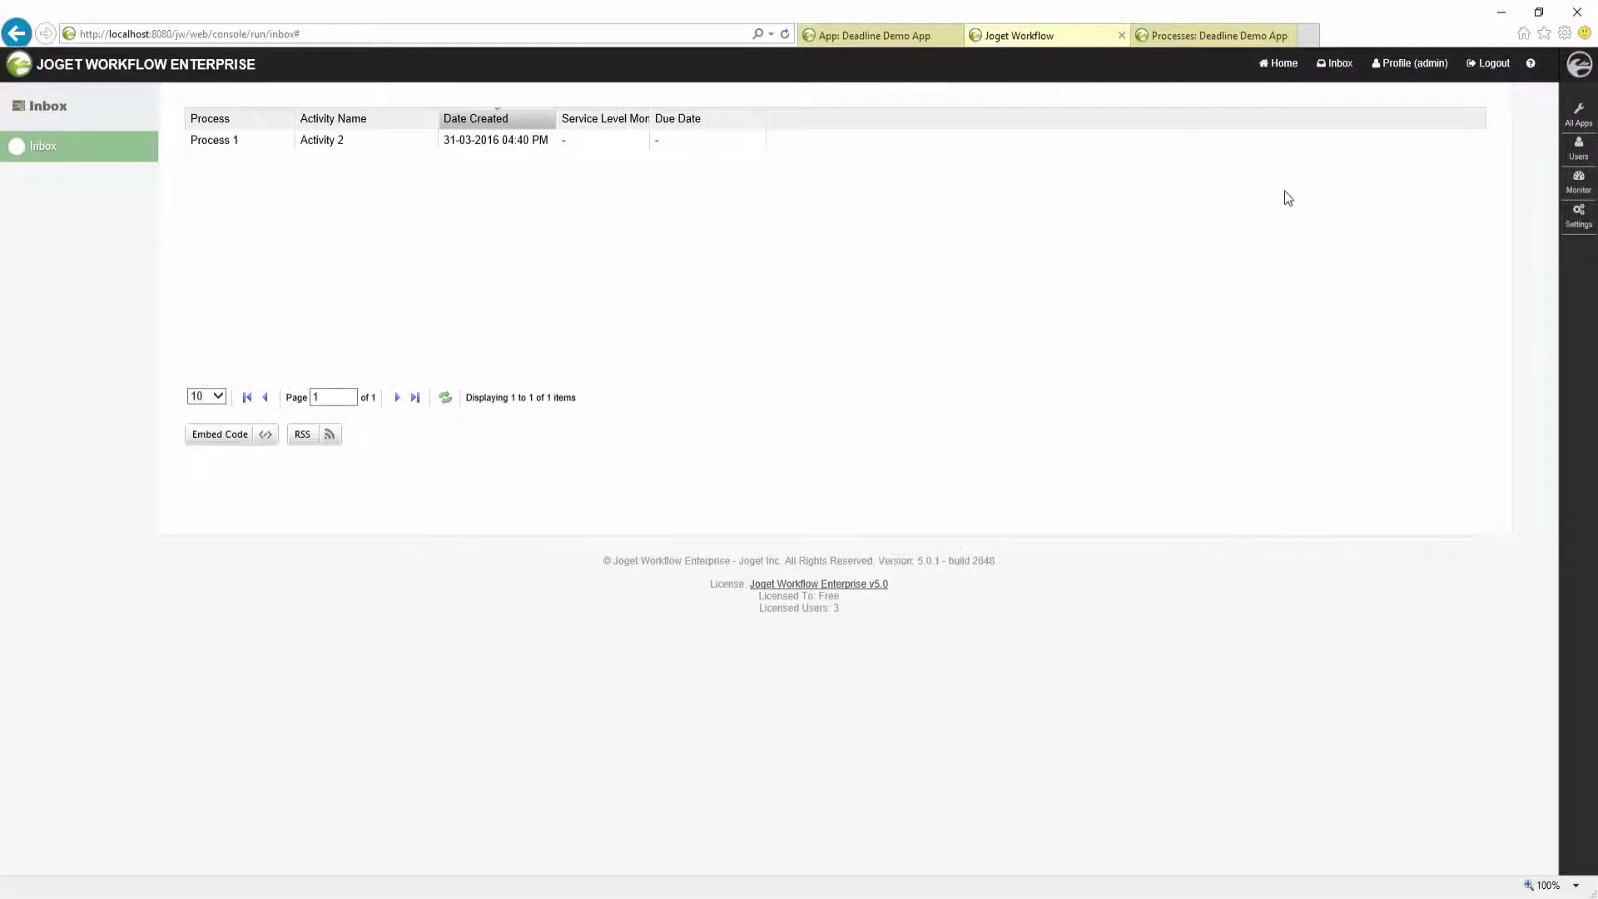
- Check in the monitor that Activity 2 terminated, then refresh the inbox showing Triggered Activity
{"action": "left_click", "coordinate": [1576, 180]}
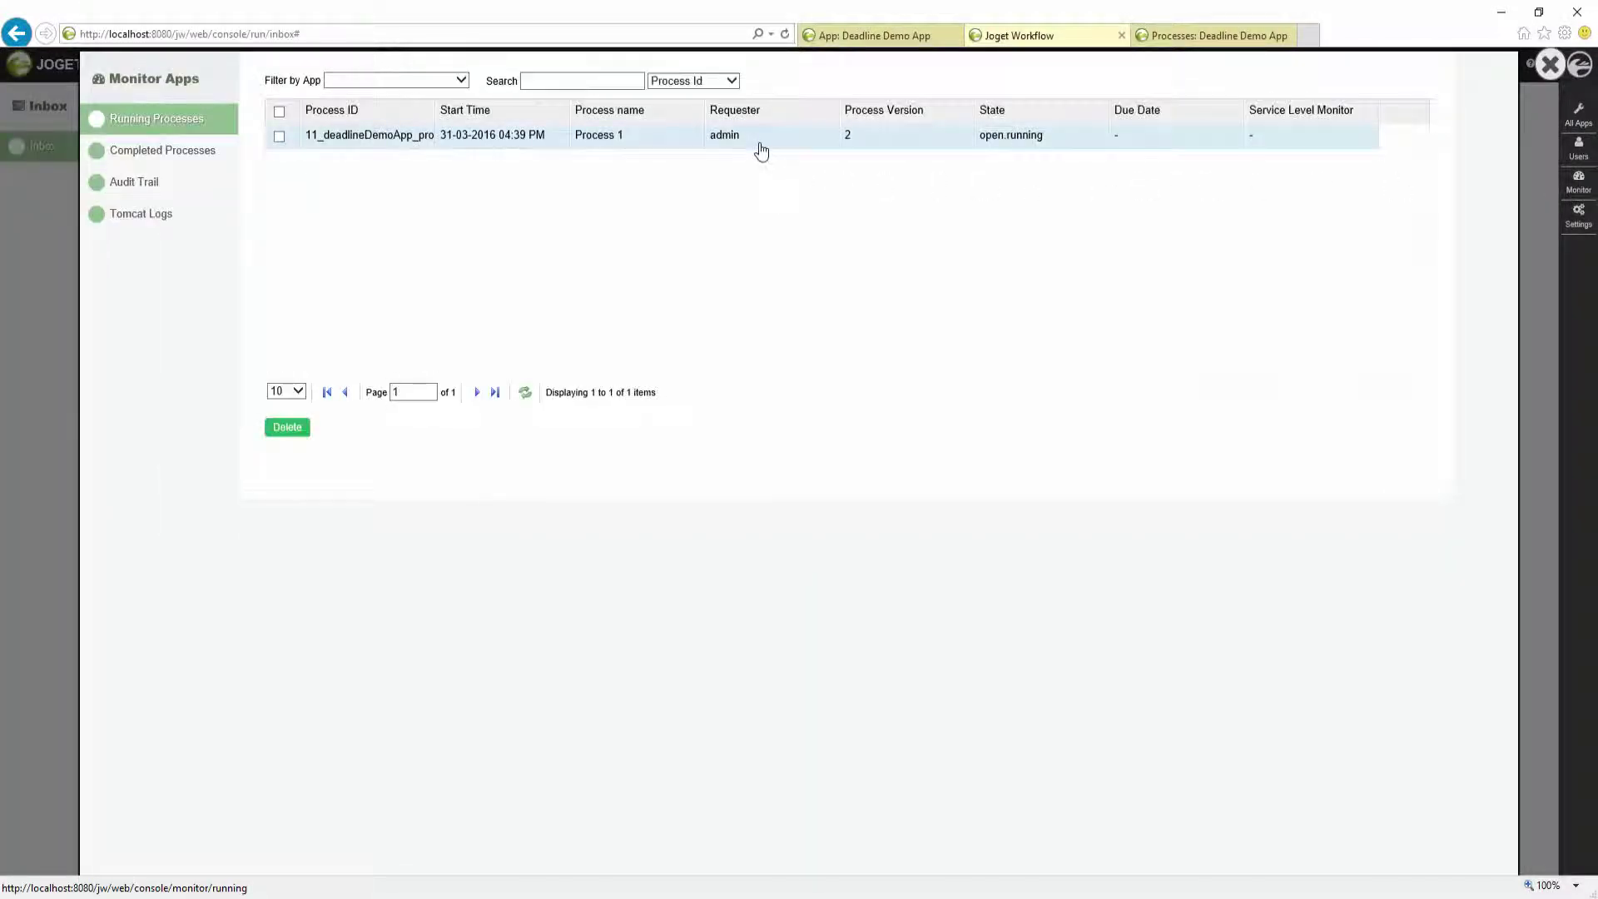
{"action": "left_click", "coordinate": [762, 137]}
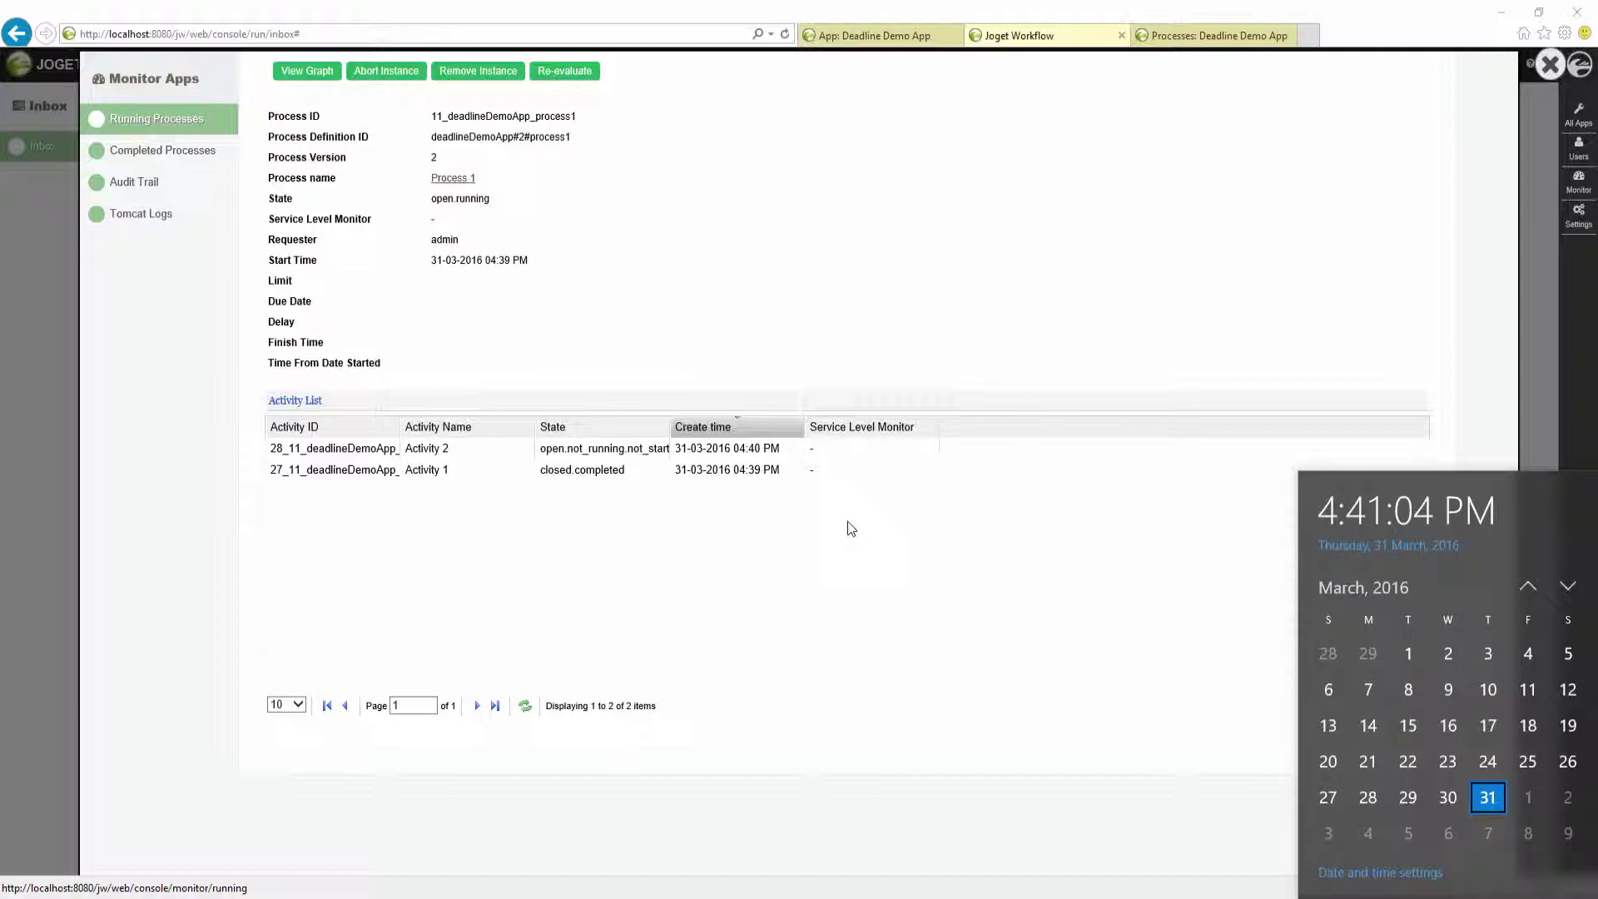
{"action": "left_click", "coordinate": [526, 707]}
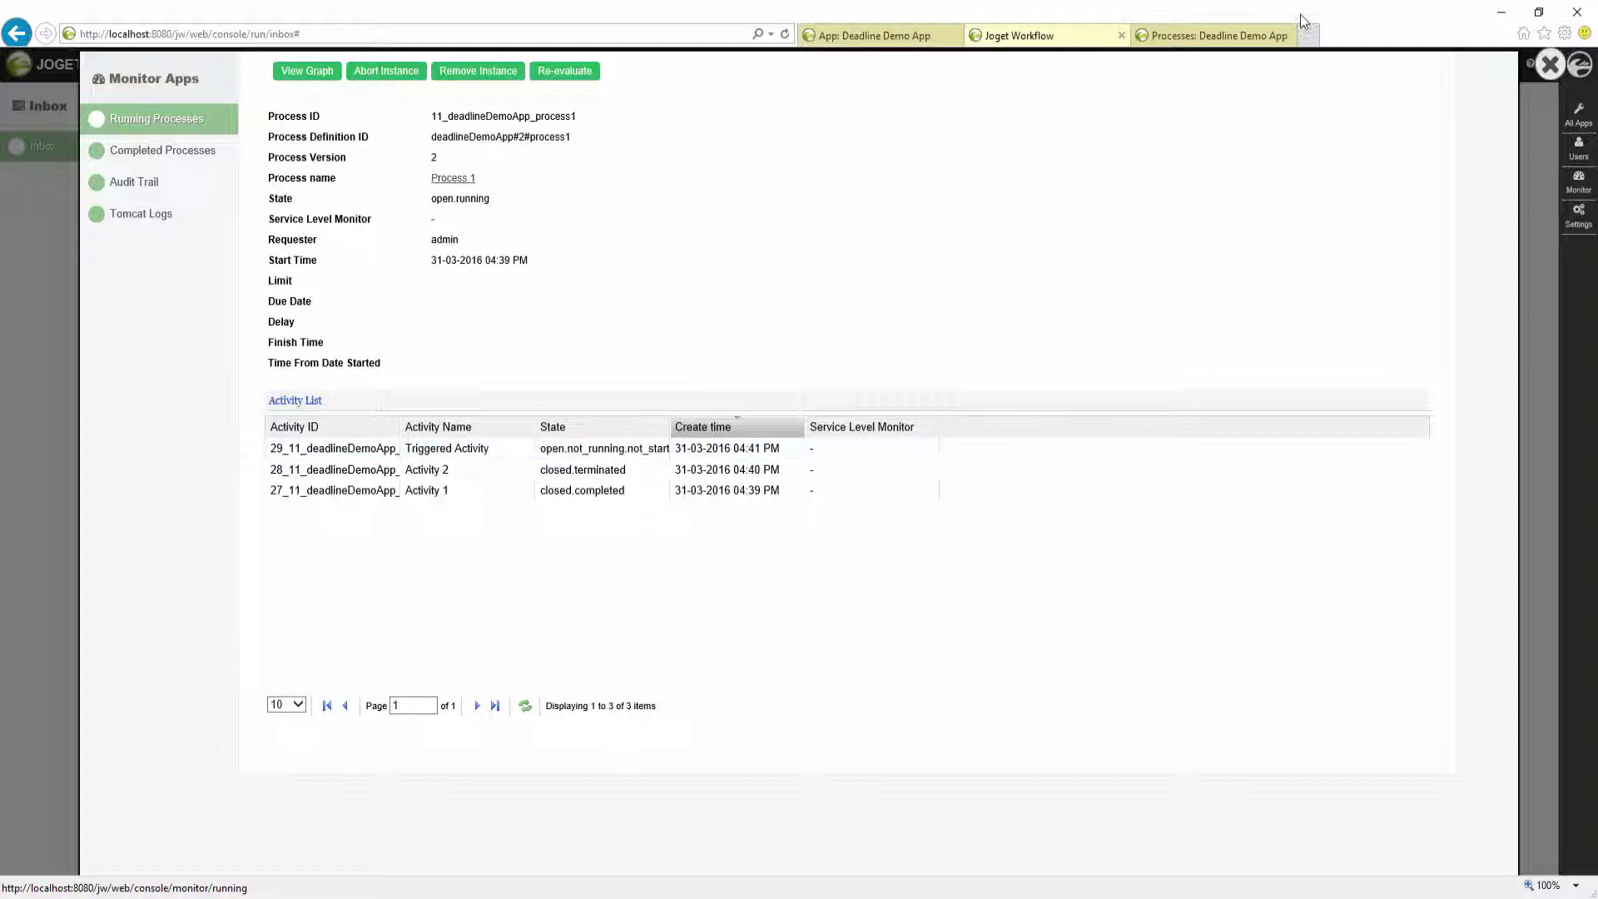
{"action": "left_click", "coordinate": [1550, 67]}
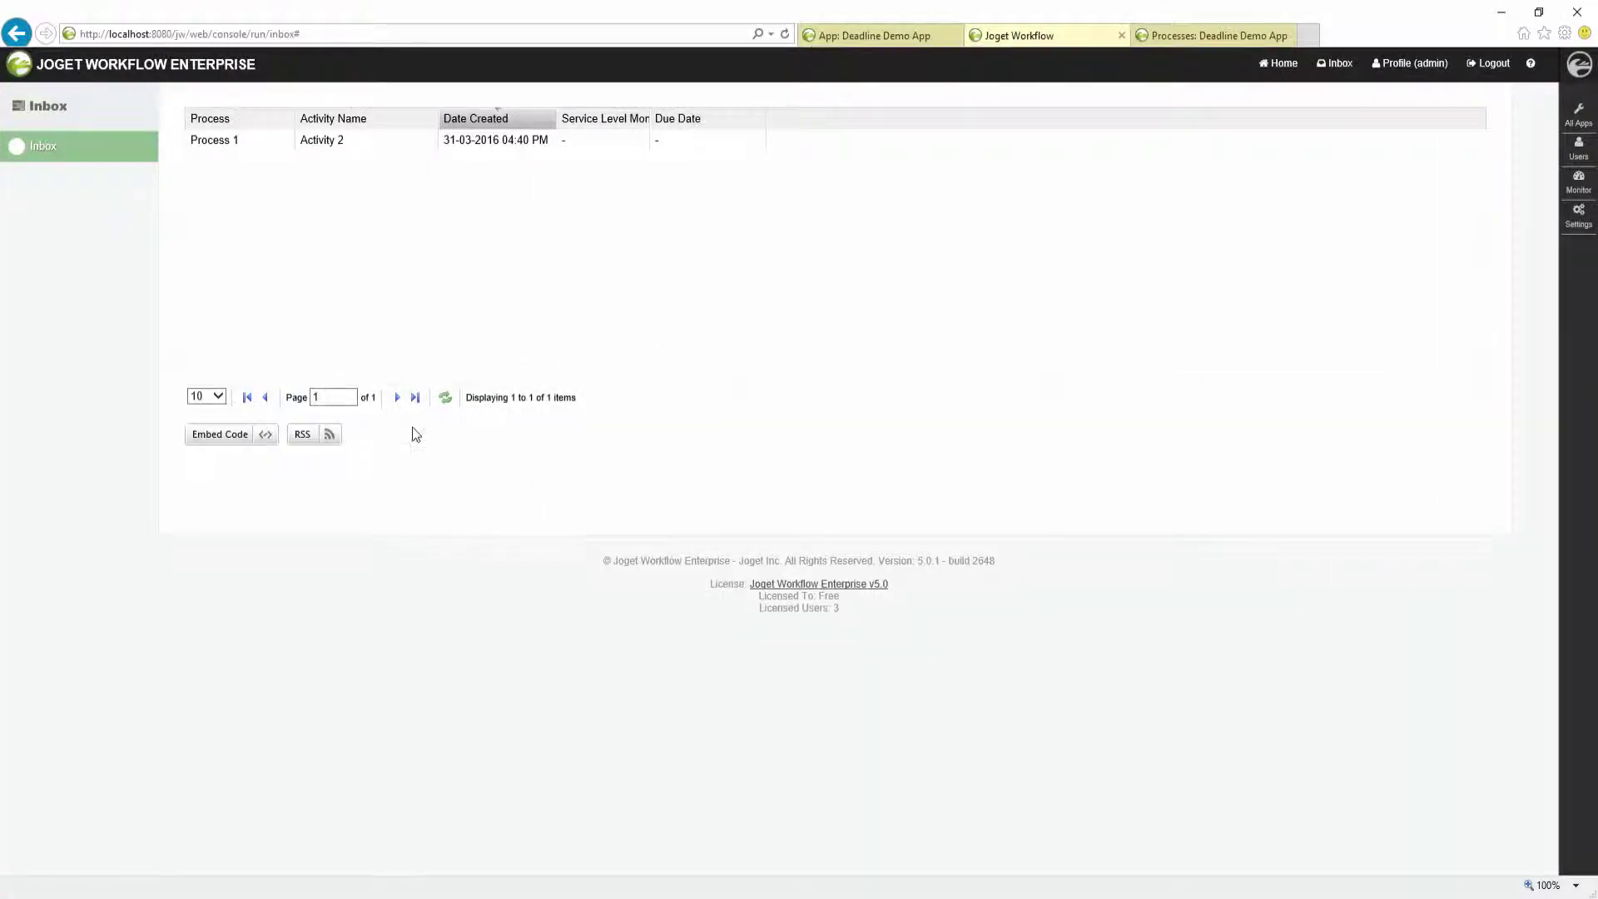
{"action": "left_click", "coordinate": [446, 397]}
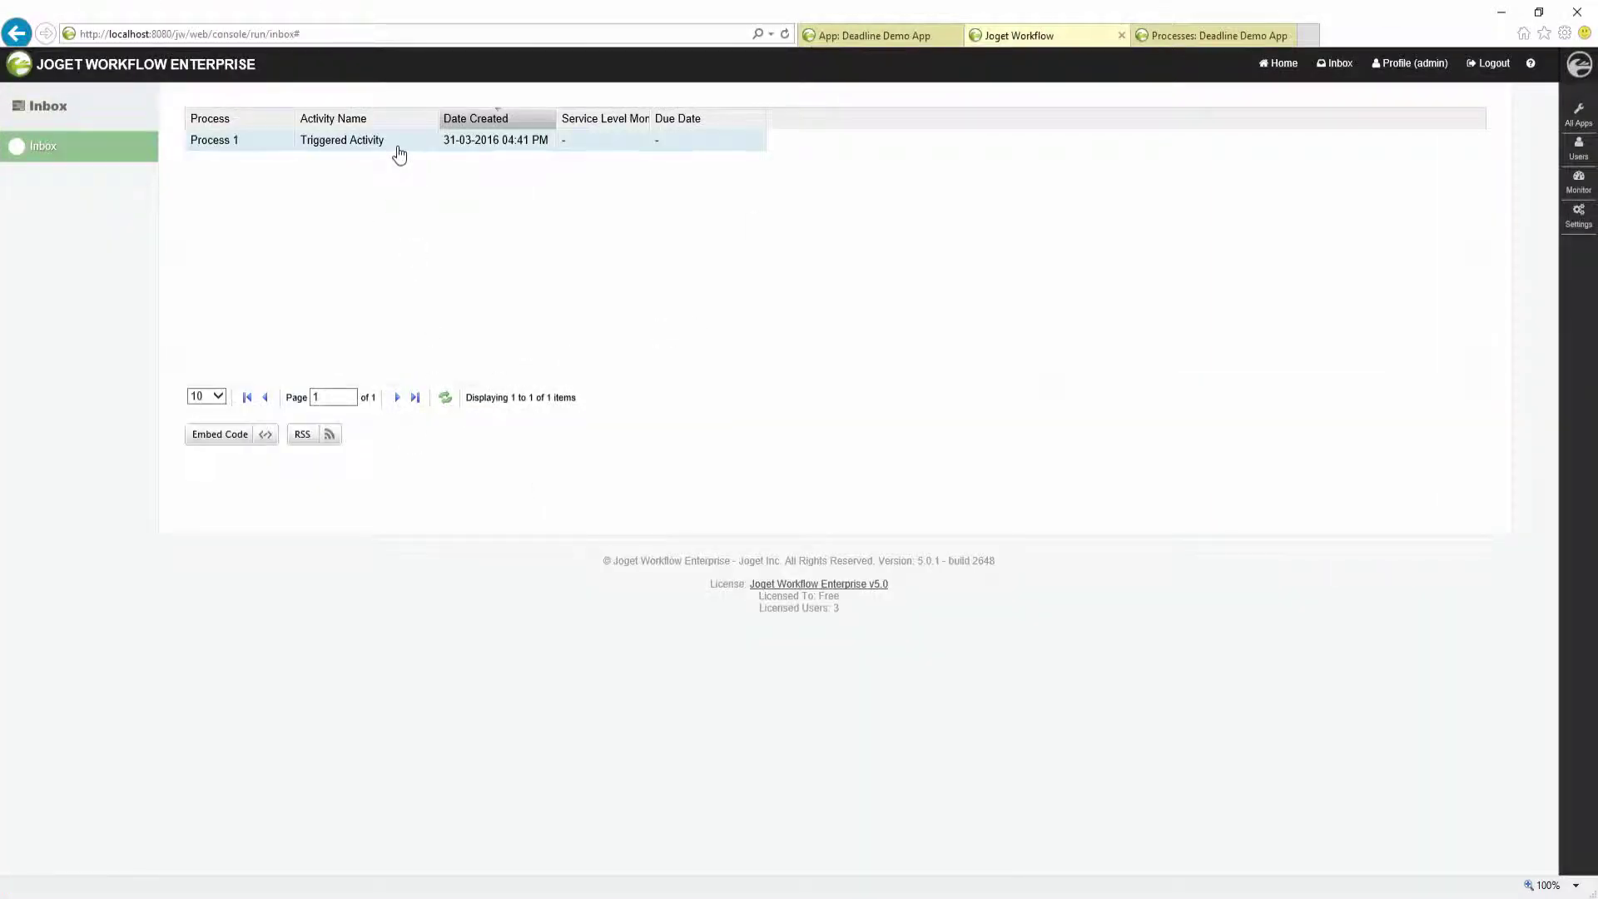